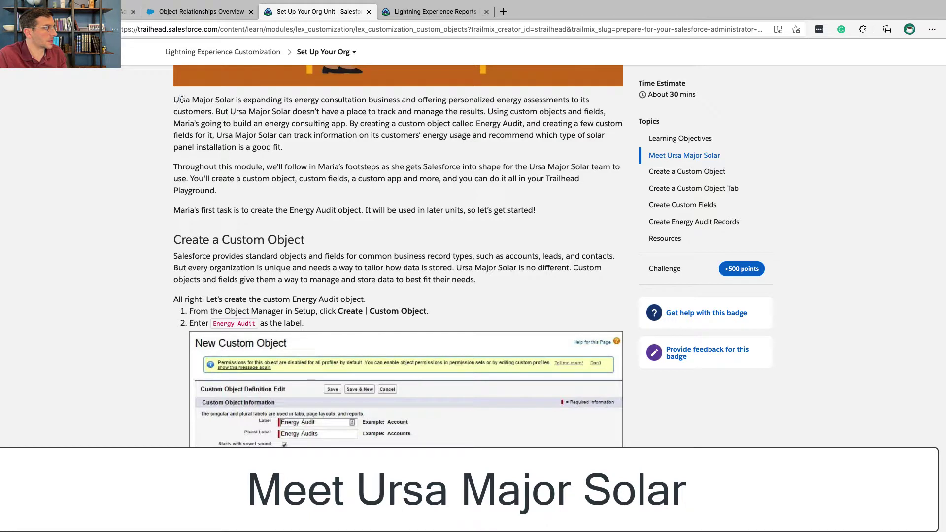
Read the Meet Ursa Major Solar introduction and the start of the Create a Custom Object section in the Trailhead unit.
drag(182, 100, 367, 104)
click(352, 120)
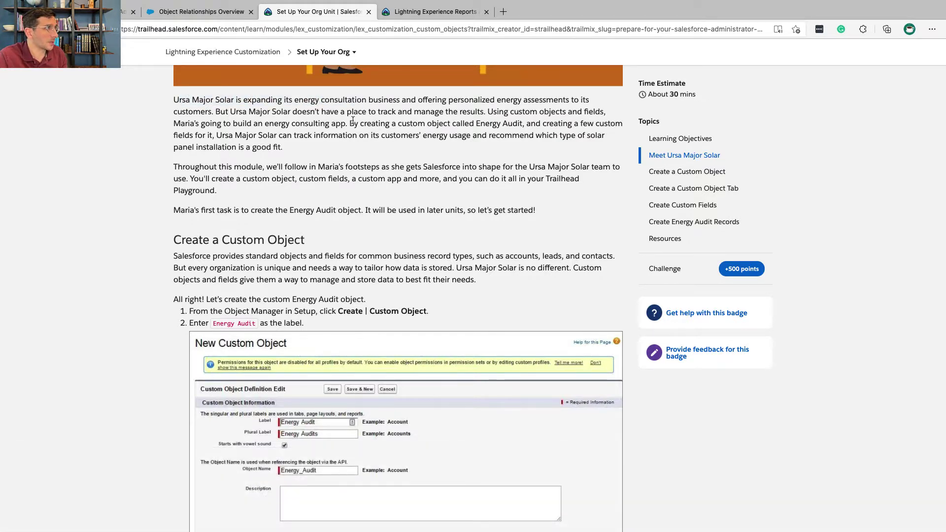
triple_click(353, 121)
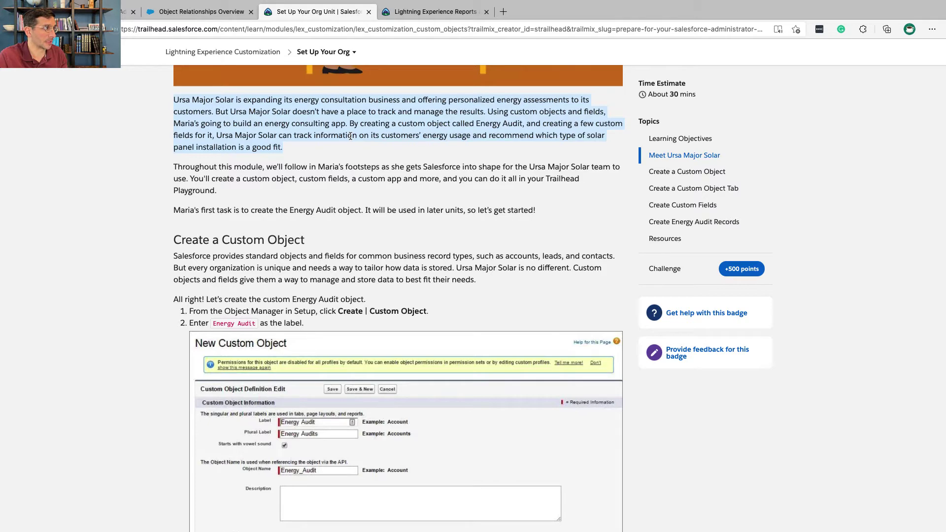
triple_click(274, 166)
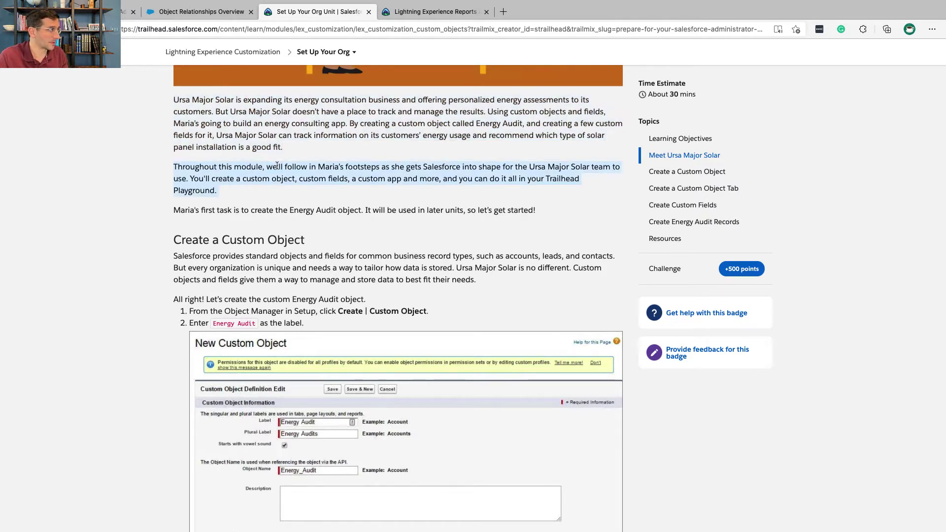
scroll(265, 212, down, 1)
scroll(265, 212, down, 1)
double_click(261, 208)
triple_click(227, 192)
scroll(223, 152, down, 1)
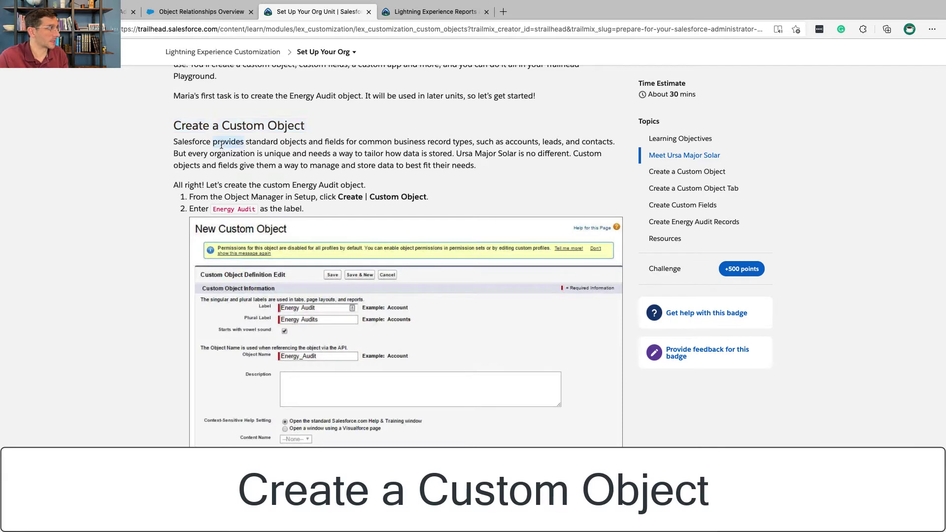
triple_click(221, 146)
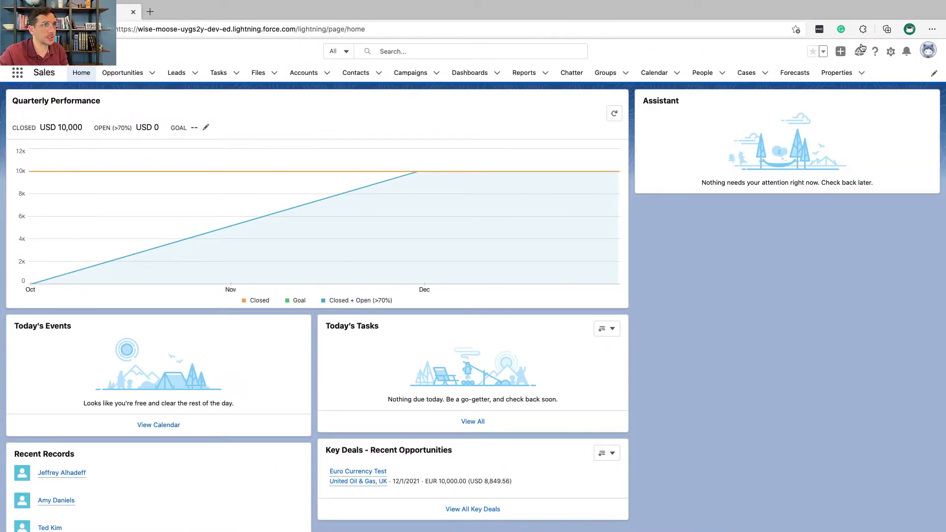
Open the Object Manager in Salesforce Setup and start creating a new custom object.
click(890, 51)
click(881, 76)
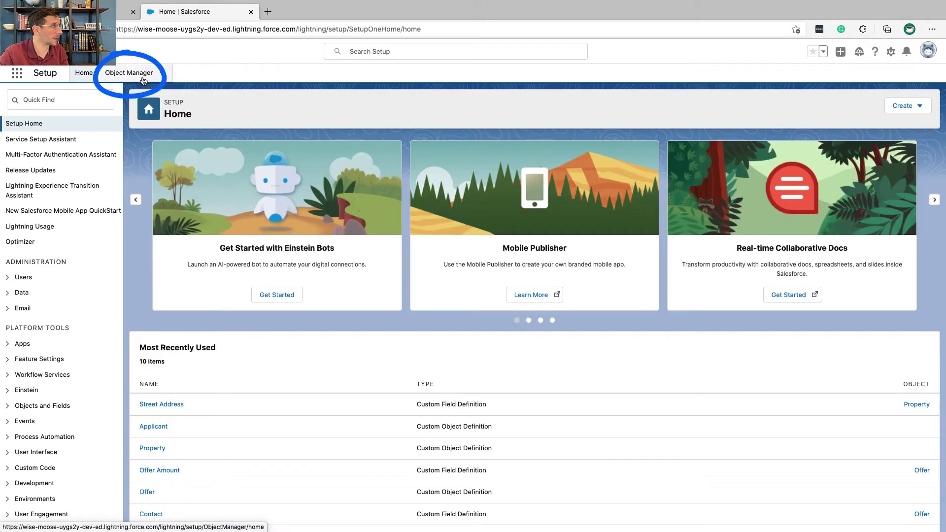
click(142, 78)
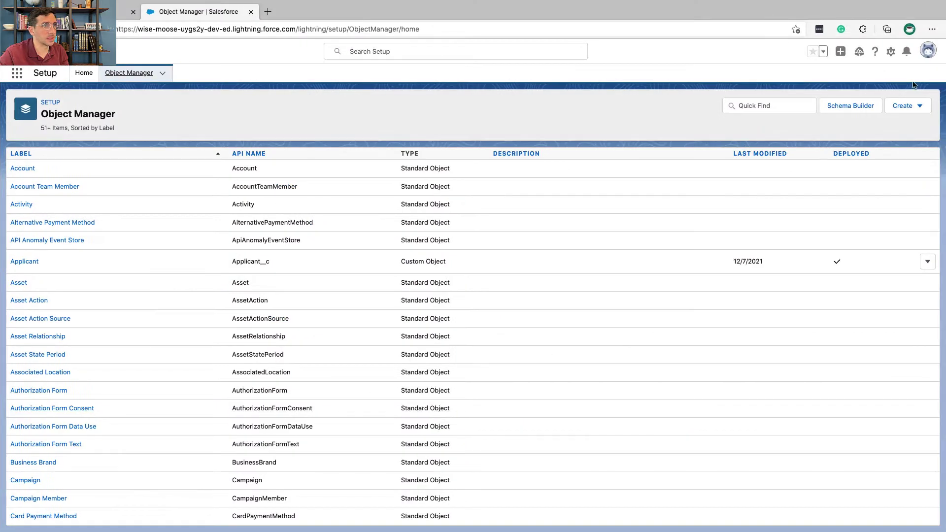
click(909, 105)
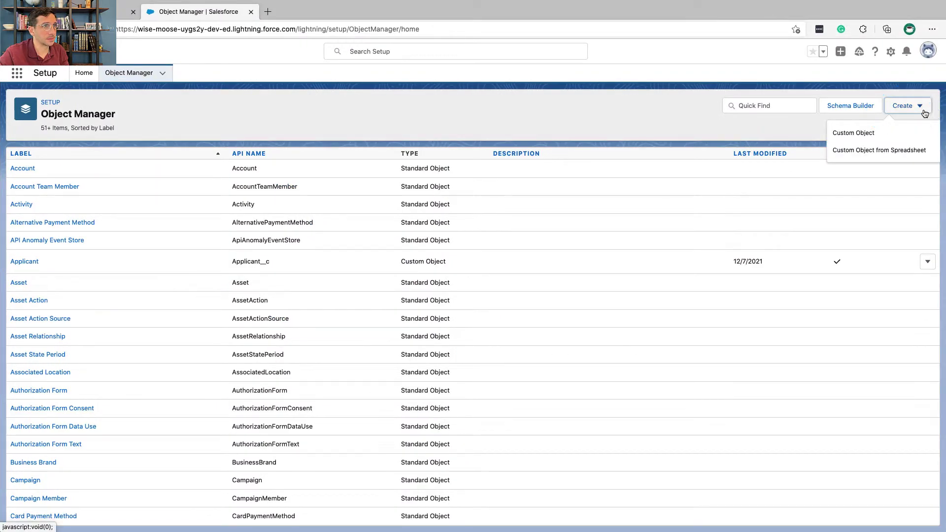
click(890, 134)
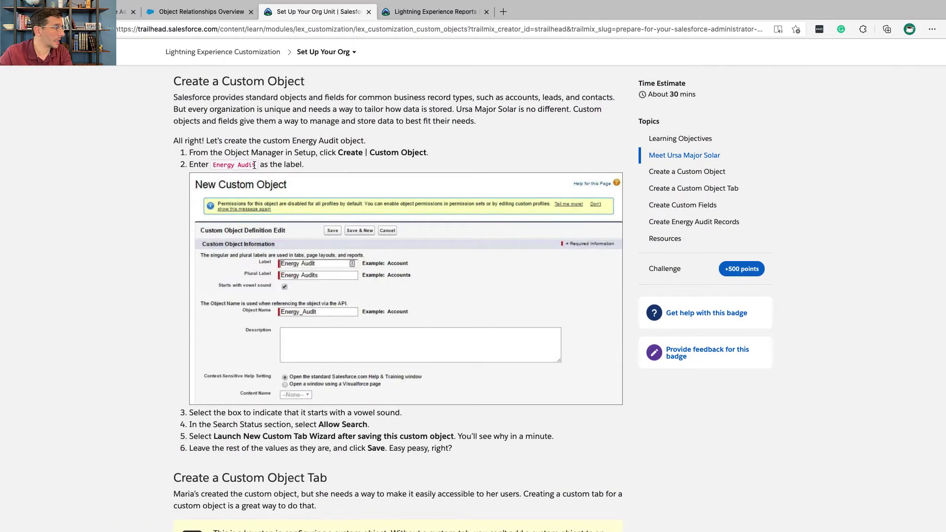
Label the custom object Energy Audit with plural label Energy Audits, and mark it as starting with a vowel sound.
drag(254, 165, 213, 166)
key(super+c)
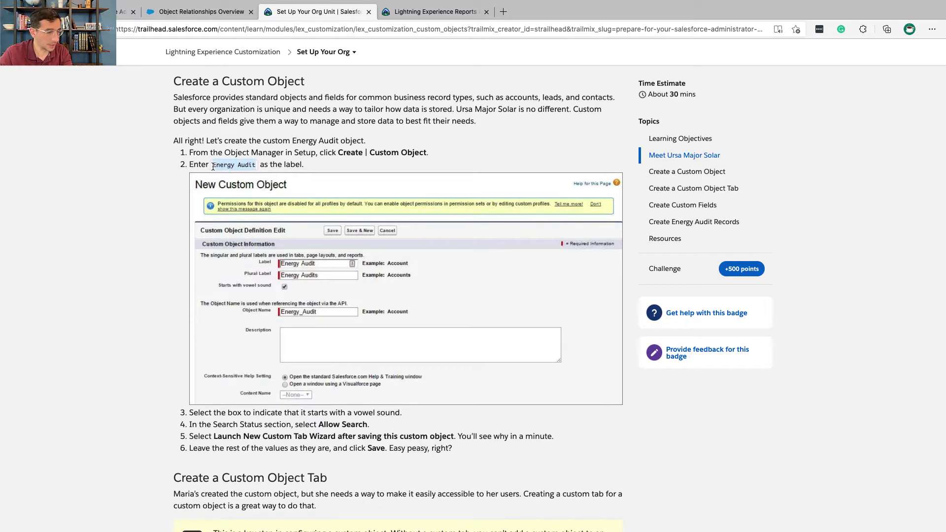
key(ctrl+Right)
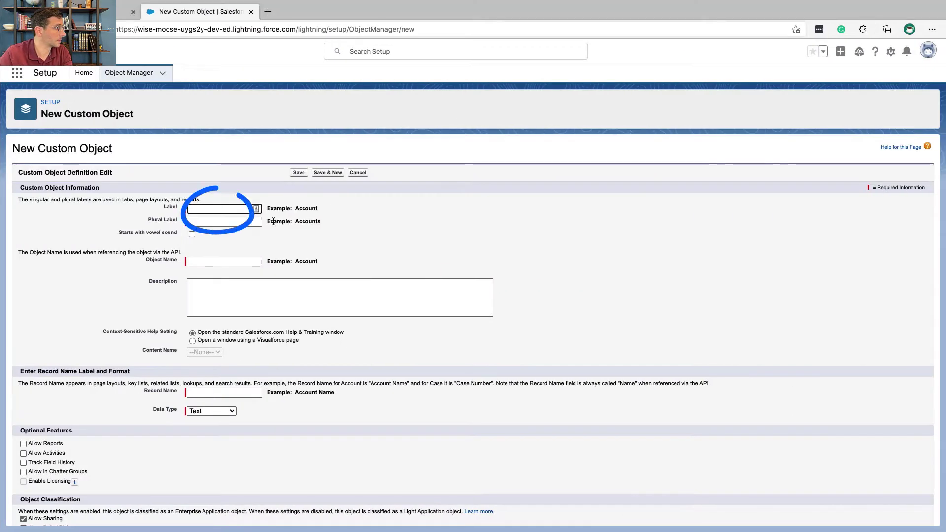
key(super+v)
click(192, 235)
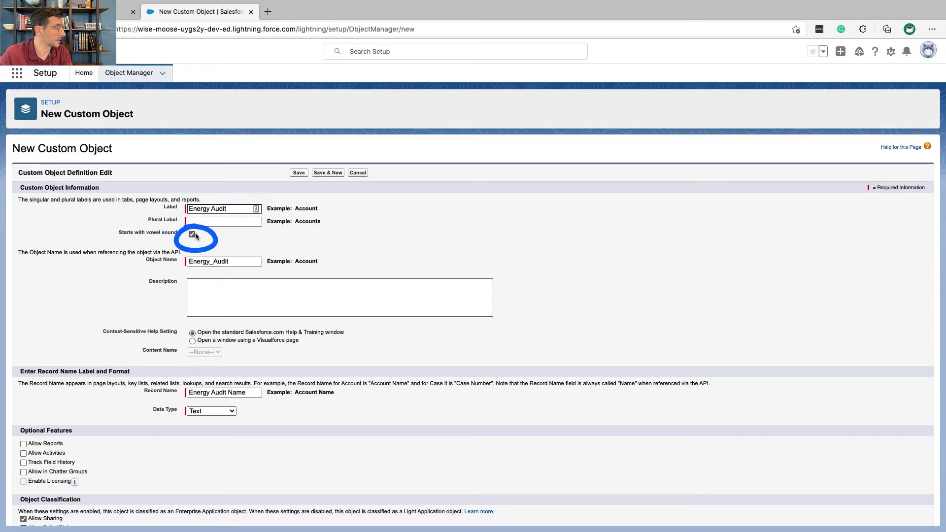
click(223, 222)
key(super+v)
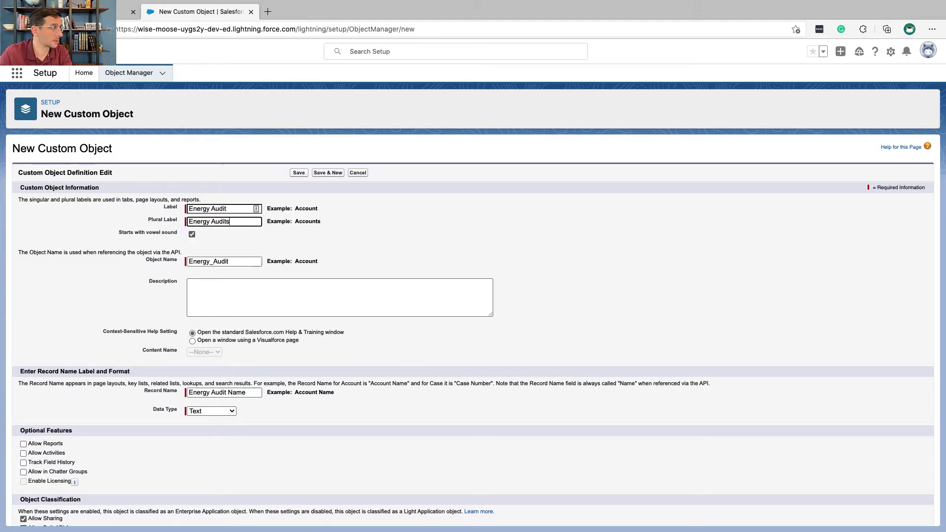
Check the next Trailhead instructions and enable Allow Search for the Energy Audit object.
key(ctrl+Left)
scroll(229, 241, down, 4)
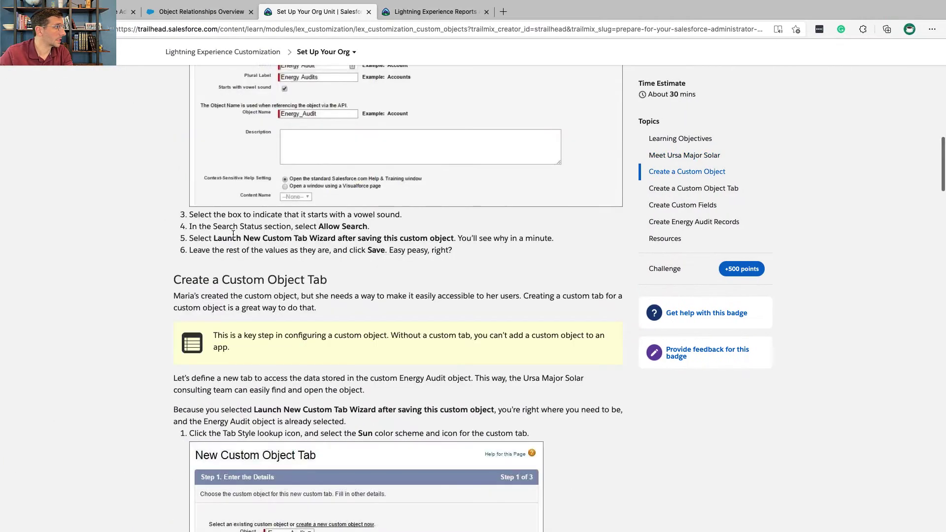
triple_click(240, 217)
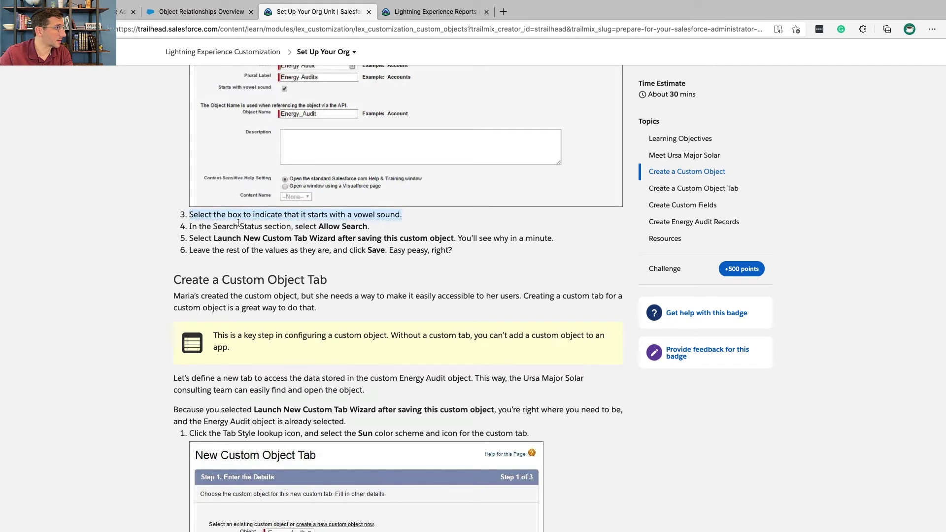
triple_click(238, 225)
click(237, 235)
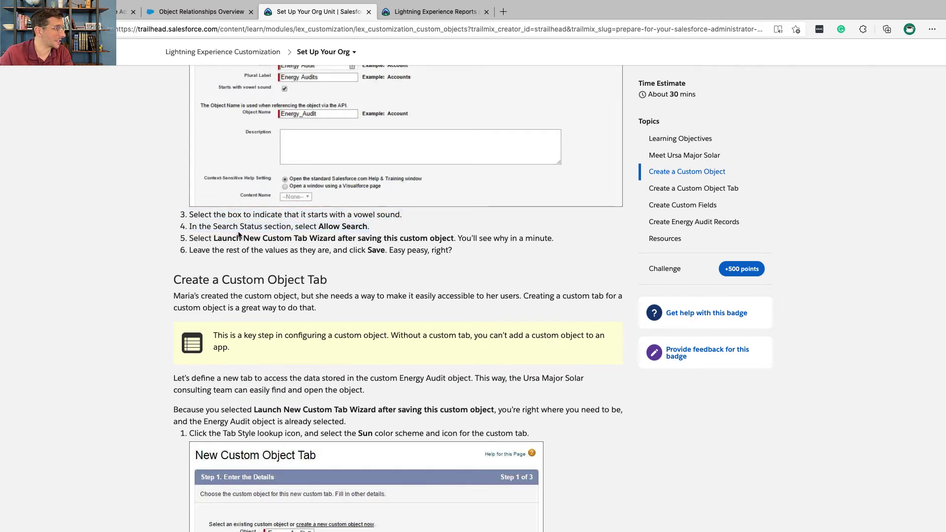
key(ctrl+Right)
scroll(162, 353, down, 4)
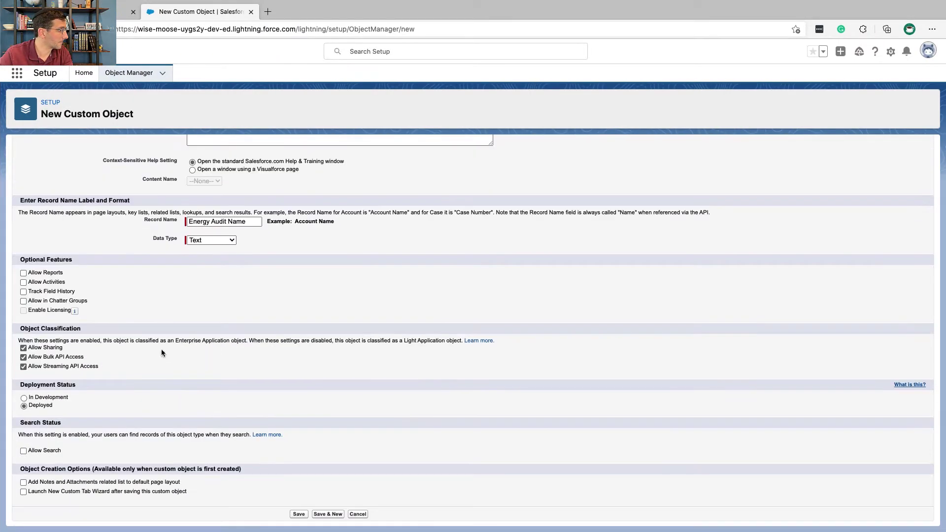
click(24, 452)
Enable launching the New Custom Tab Wizard after saving, leave the remaining values as they are, and save the Energy Audit object.
key(ctrl+Left)
triple_click(256, 241)
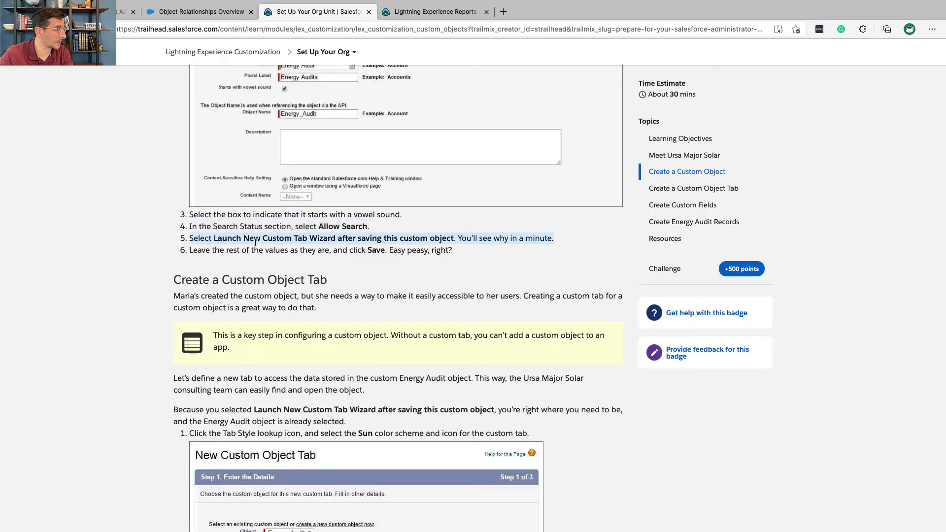
key(ctrl+Right)
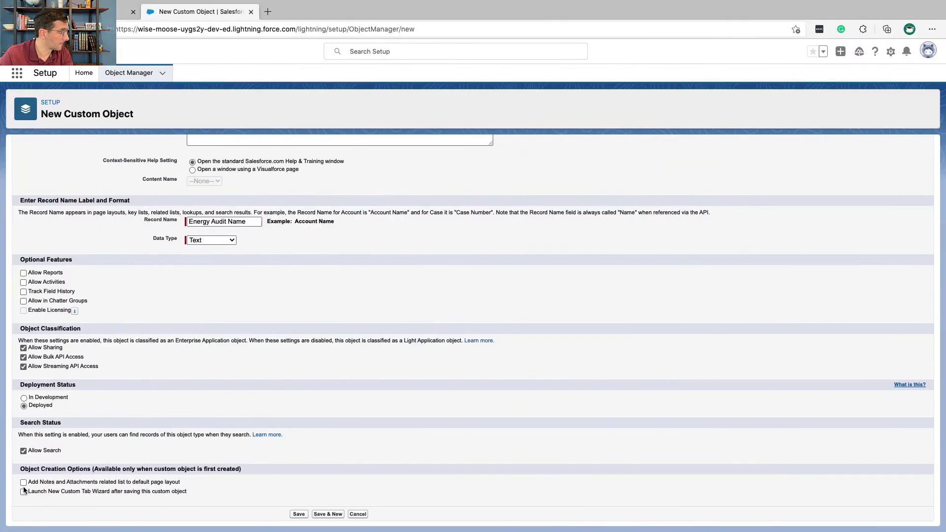
click(23, 492)
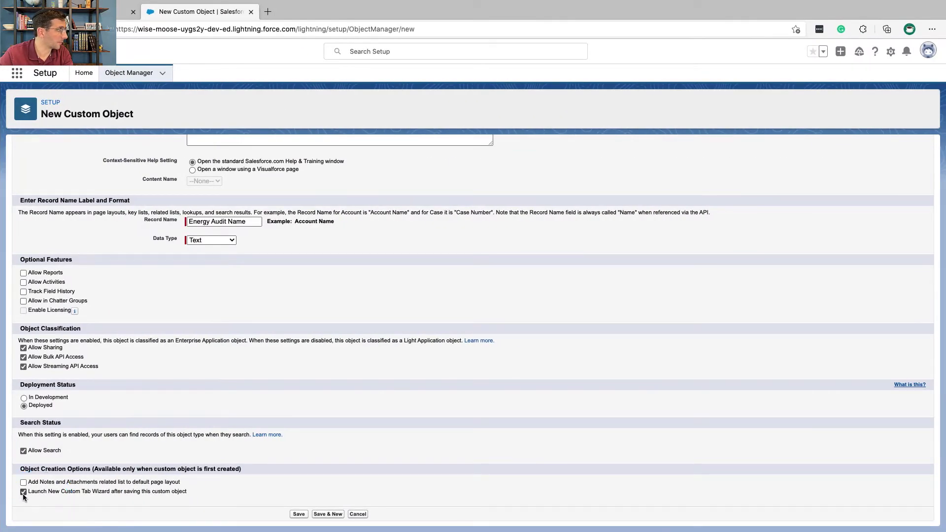
key(ctrl+Left)
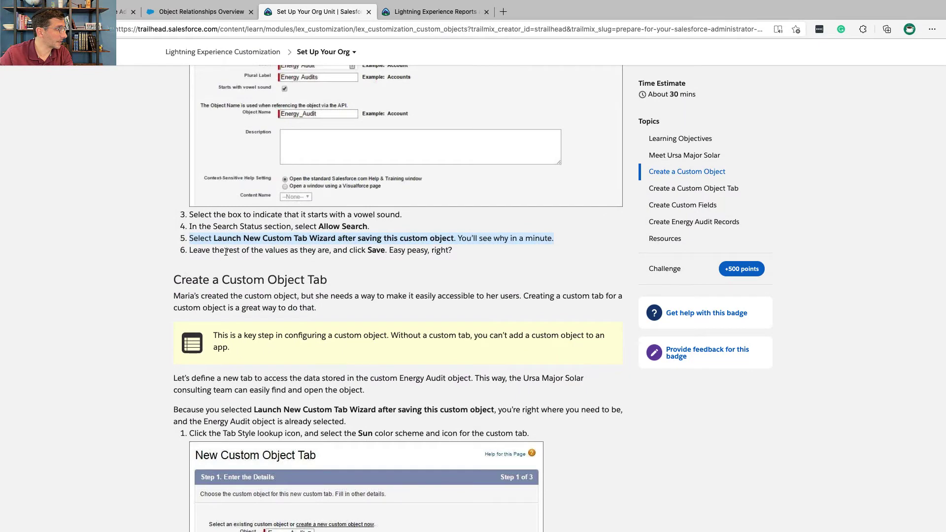
triple_click(231, 252)
key(ctrl+Right)
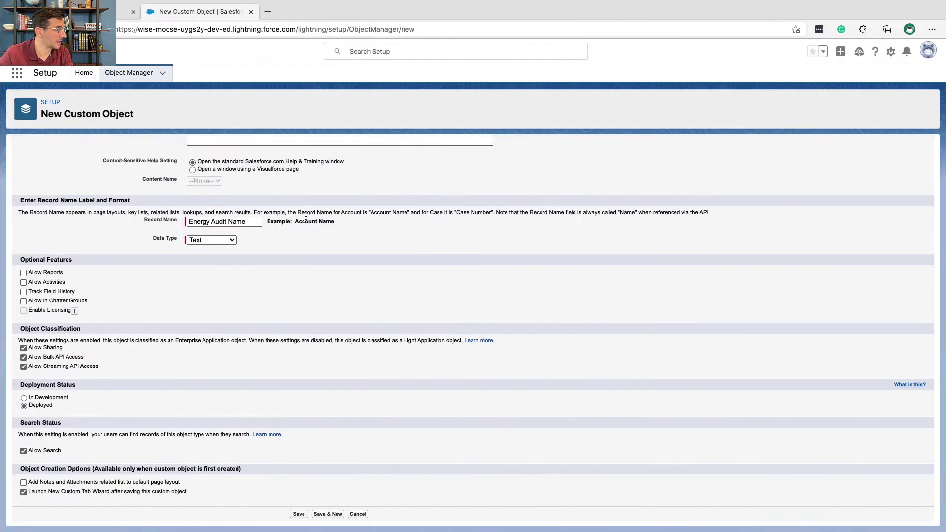
click(299, 514)
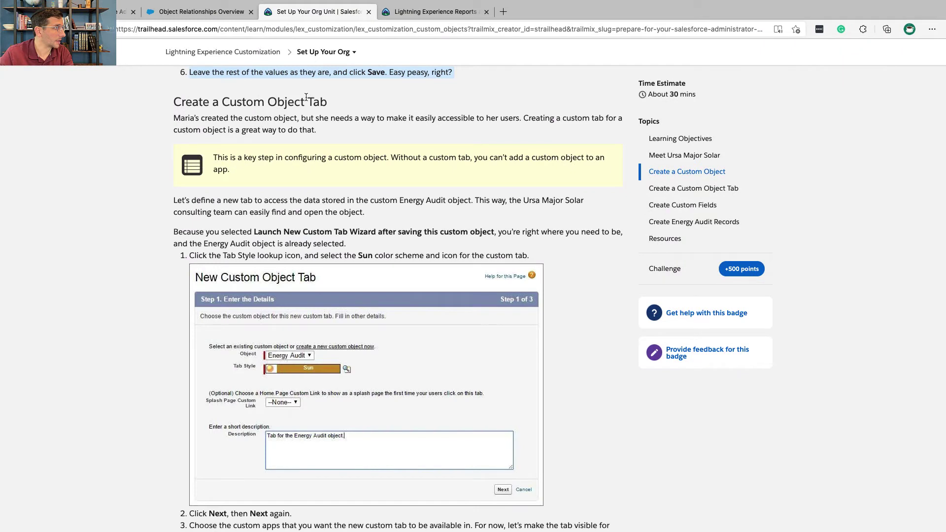
Following the Trailhead tab instructions, give the Energy Audit tab the Sun style and advance through the profiles step with default visibility.
triple_click(306, 98)
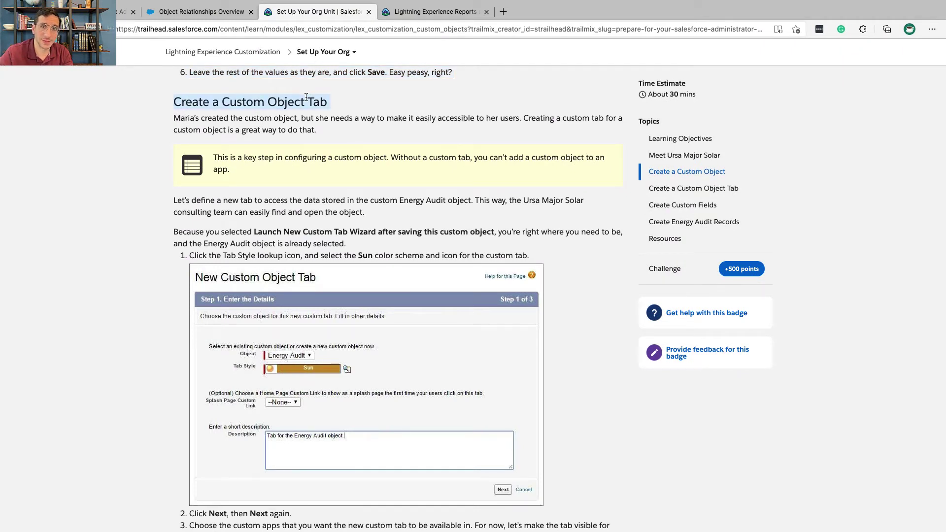
triple_click(293, 128)
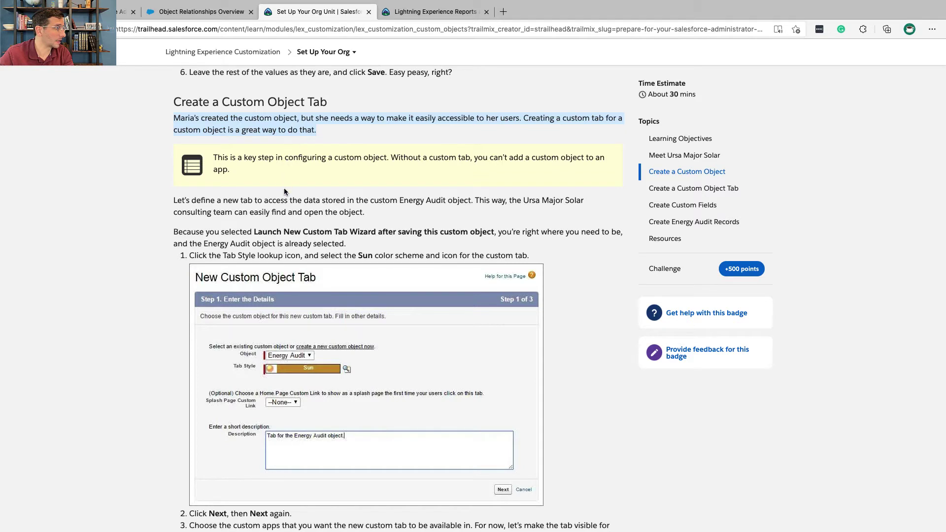
scroll(285, 188, down, 3)
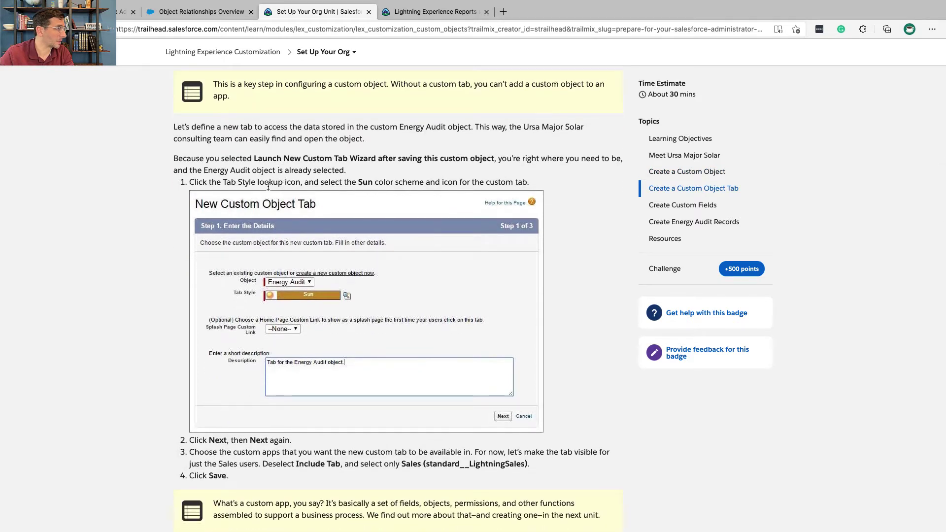
triple_click(268, 185)
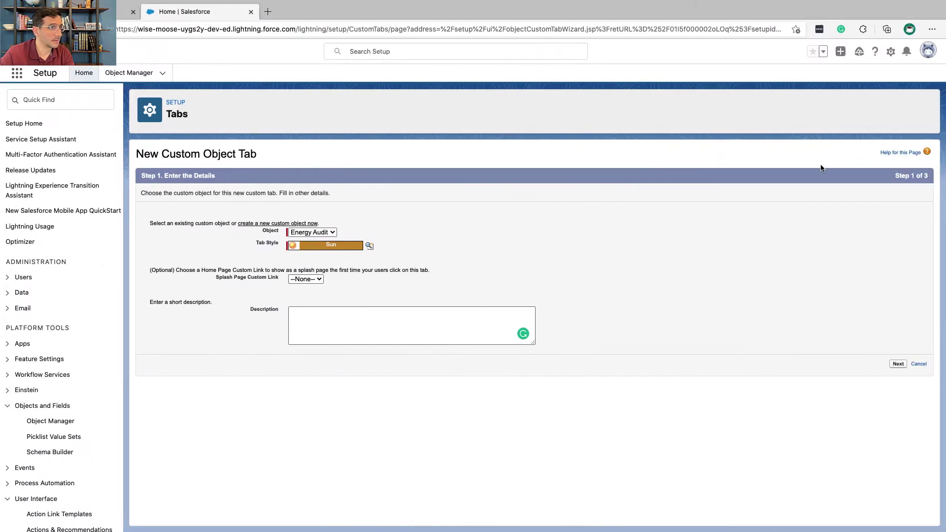
click(898, 365)
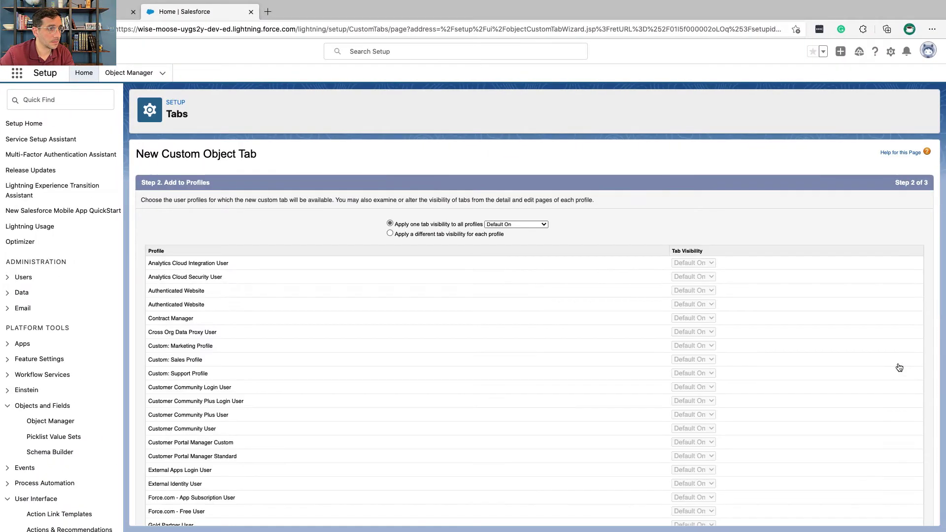
scroll(545, 262, down, 10)
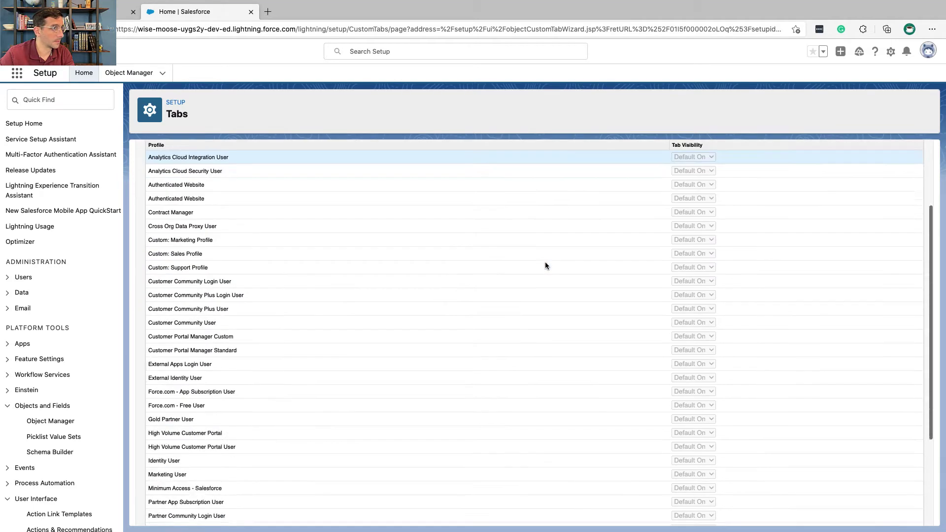
click(894, 514)
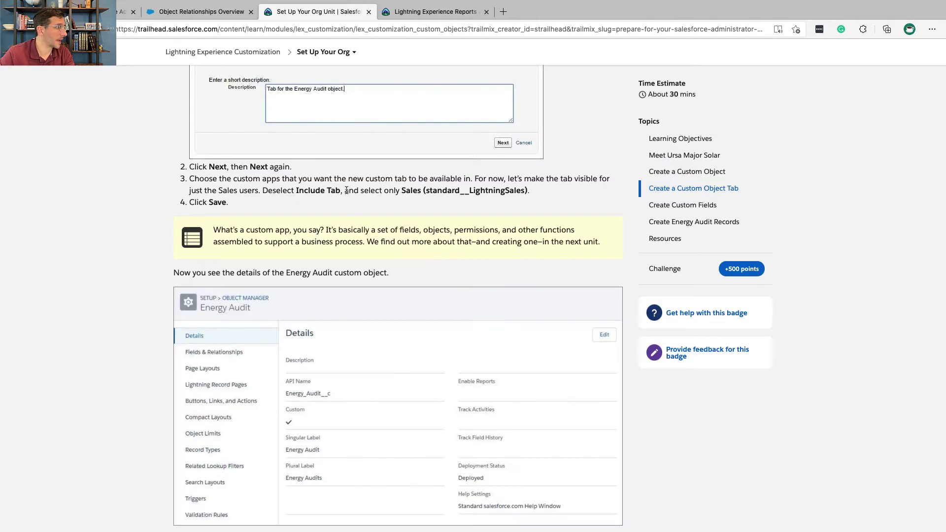
Exclude the new tab from all custom apps by deselecting Include Tab, consulting the Trailhead instruction on app availability.
triple_click(343, 186)
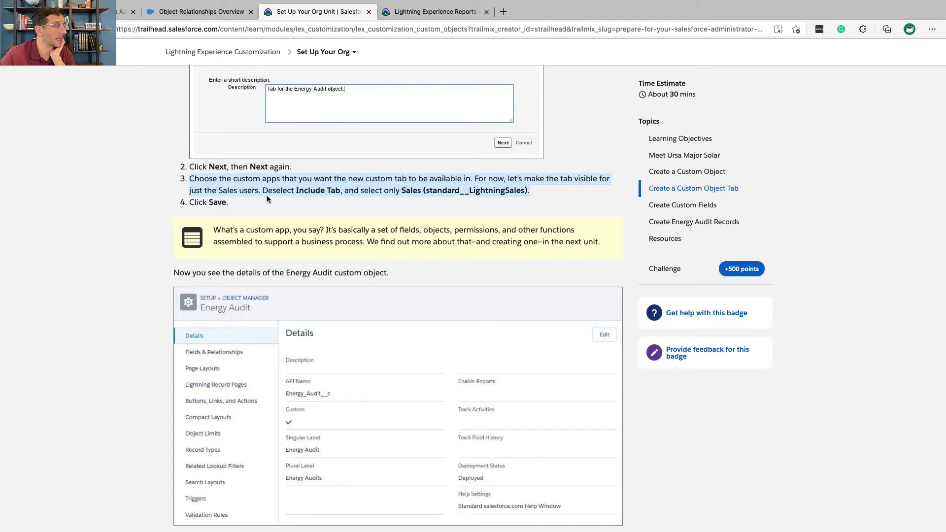
triple_click(285, 192)
key(ctrl+Right)
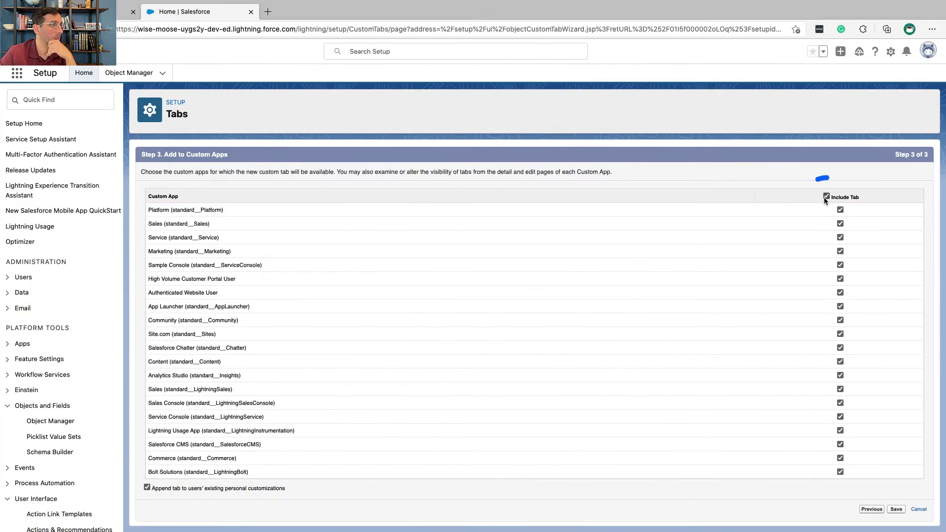
click(826, 197)
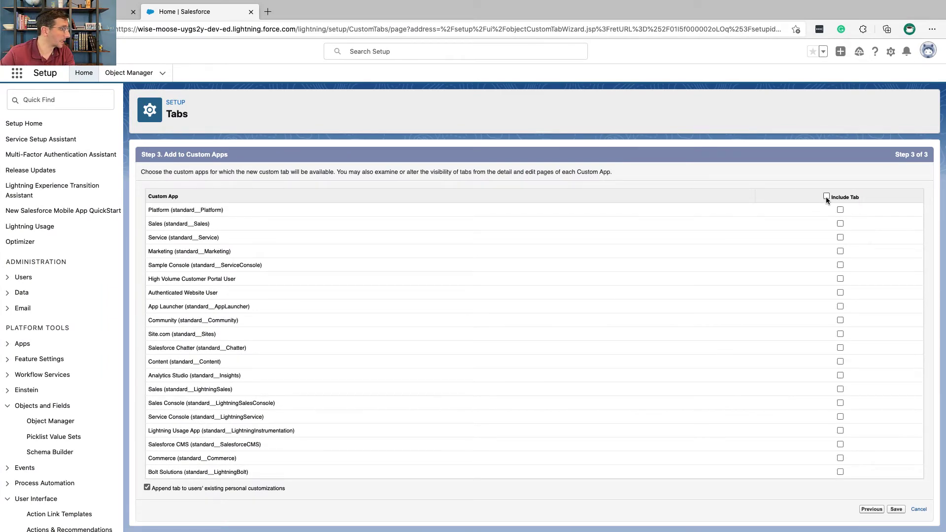
key(ctrl+Left)
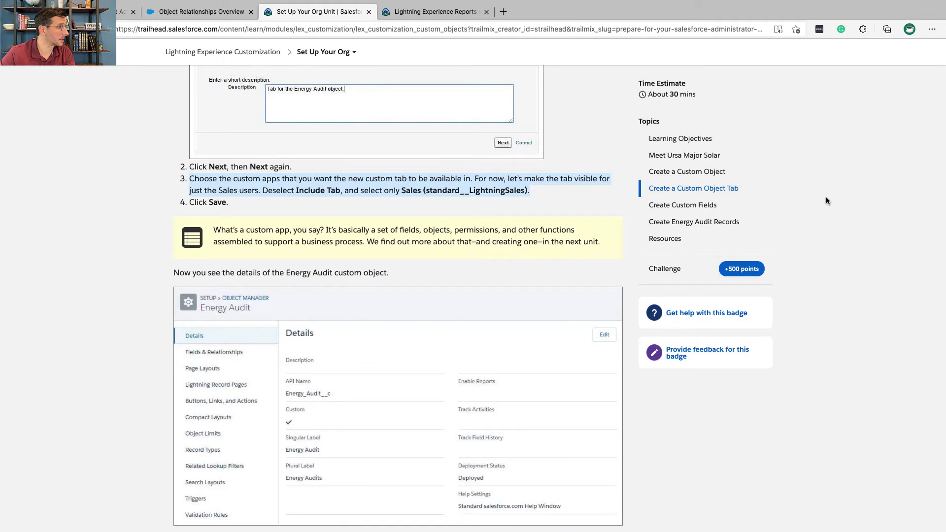
key(ctrl+Right)
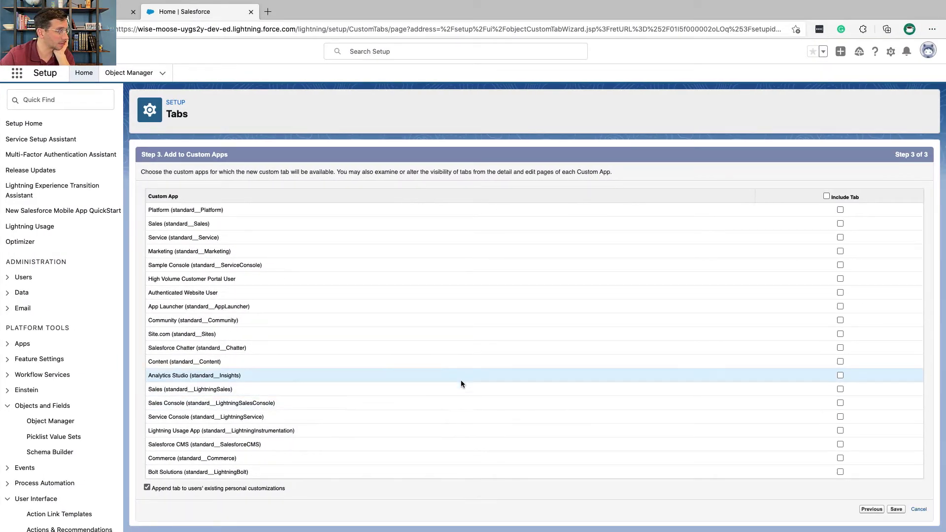
Make the Energy Audit tab available only in Sales (standard__LightningSales) and save the tab.
click(840, 389)
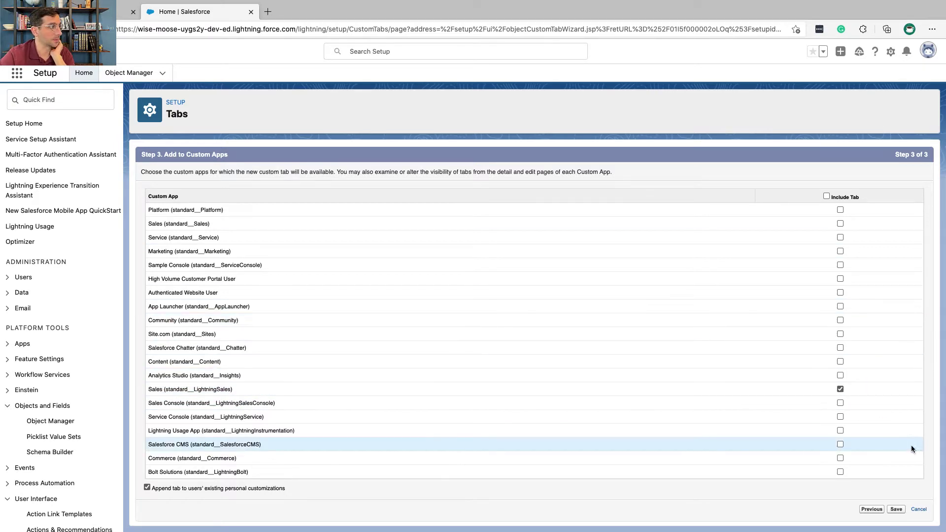
click(896, 510)
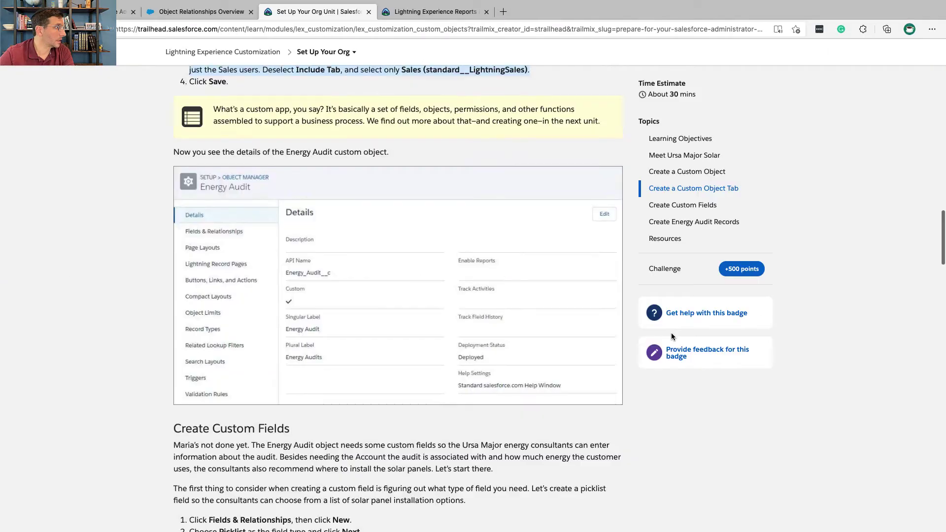
Read the Create Custom Fields instructions in Trailhead and start a new custom field under Fields & Relationships of the Energy Audit object.
scroll(671, 335, down, 1)
scroll(672, 337, down, 1)
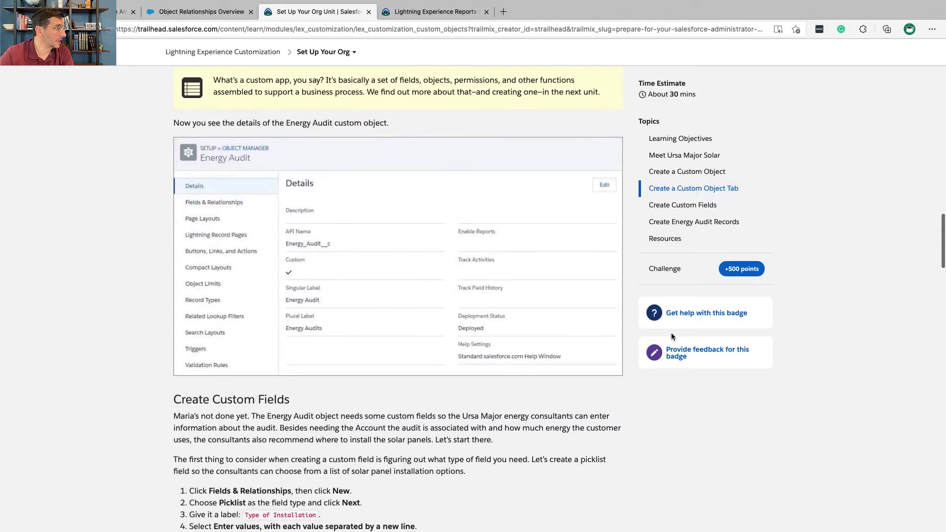
scroll(671, 332, down, 6)
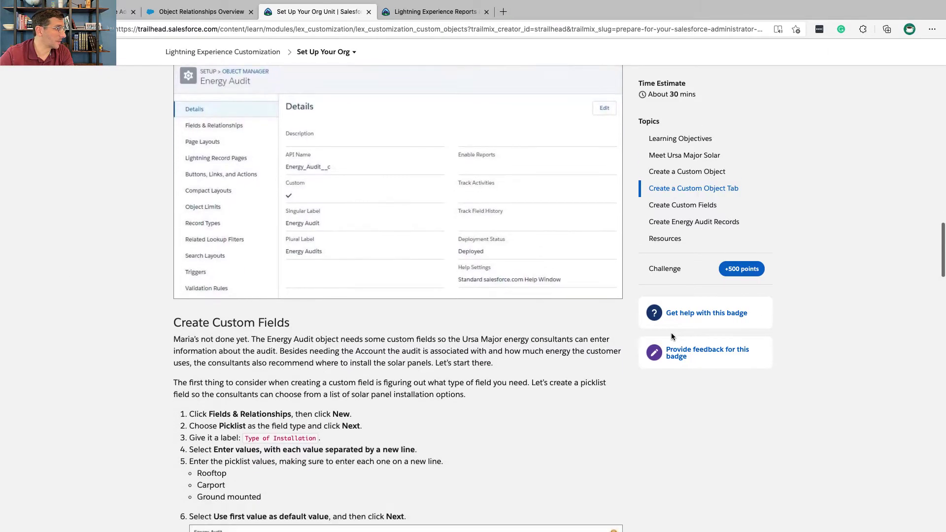
triple_click(268, 102)
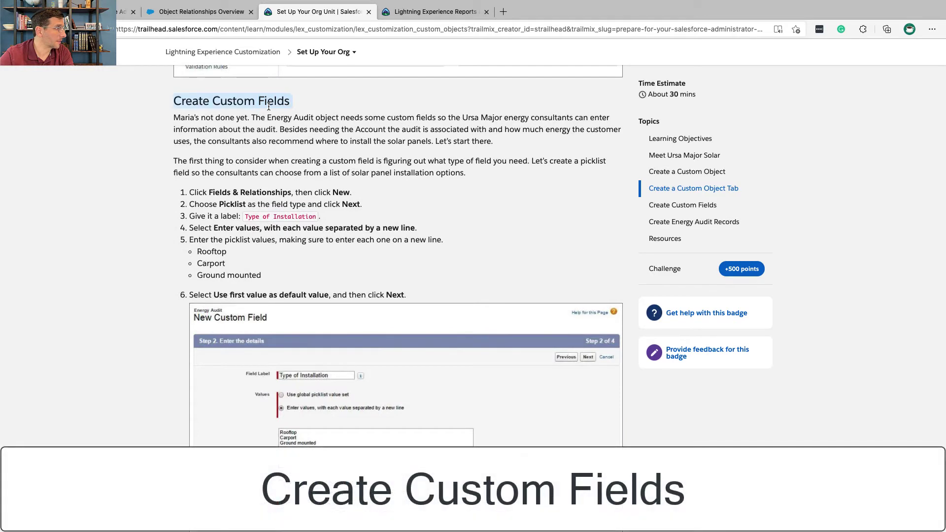
triple_click(274, 191)
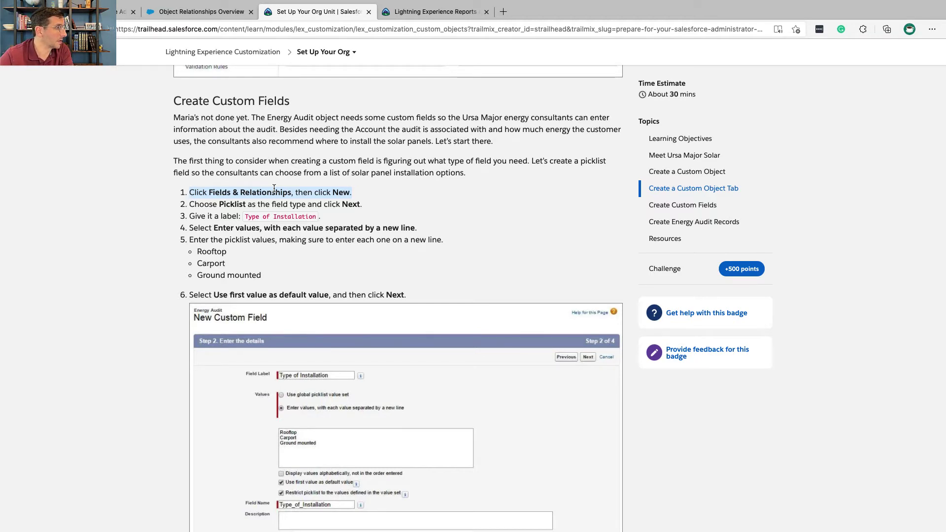
key(ctrl+Right)
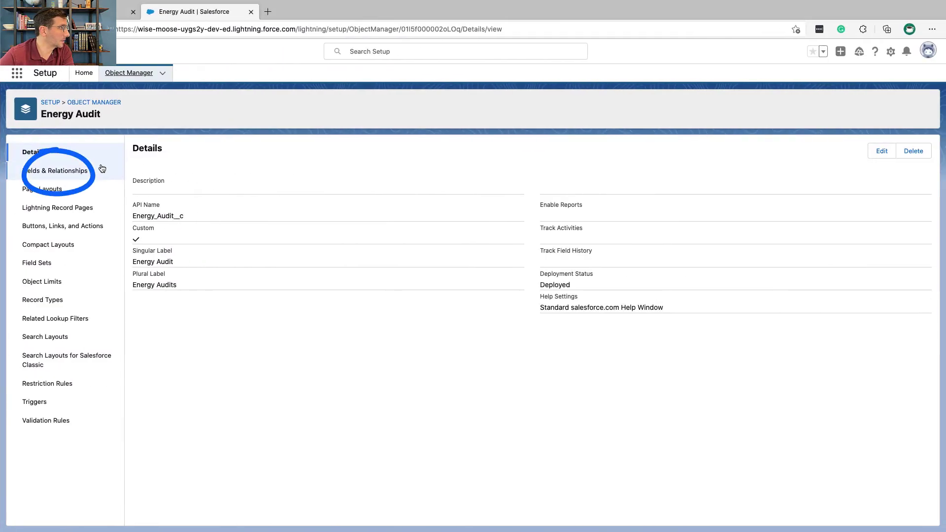
click(88, 172)
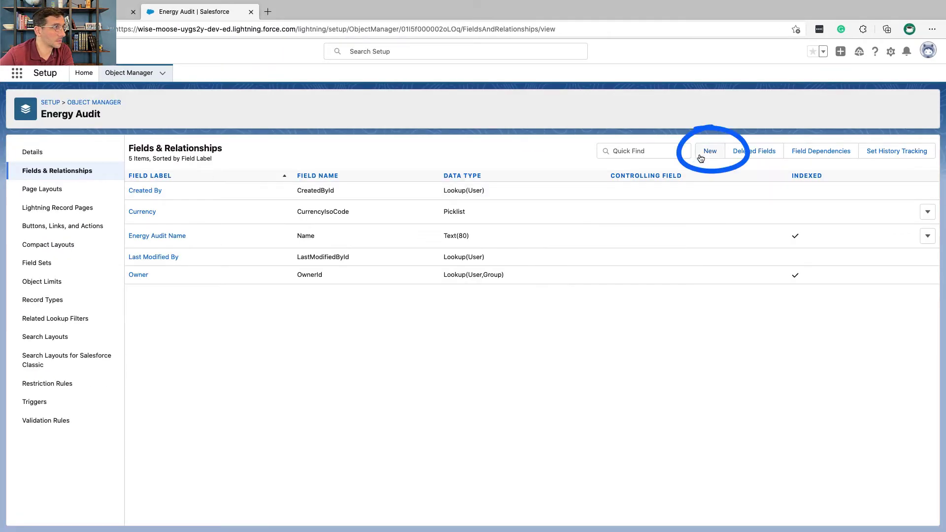
click(708, 154)
Following the Trailhead instructions, choose Picklist as the new field's data type and label the field Type of Installation.
key(ctrl+Left)
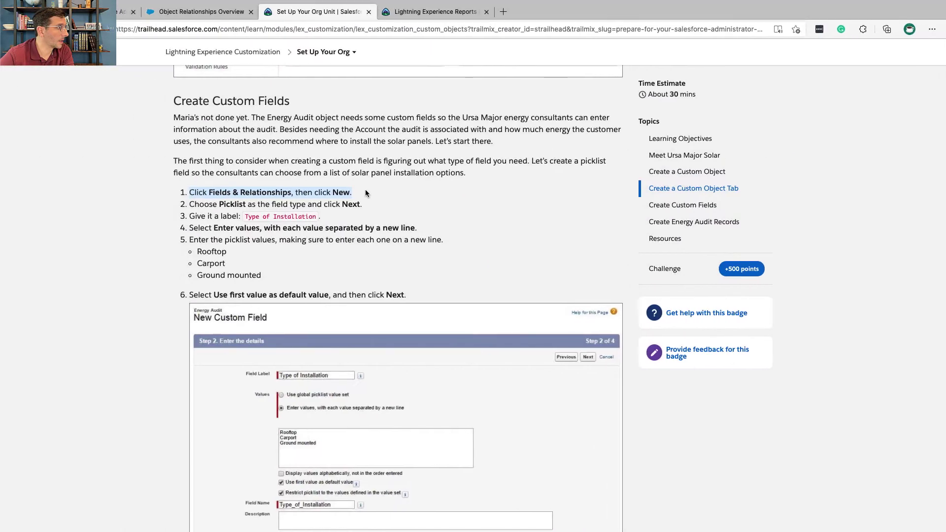
triple_click(359, 203)
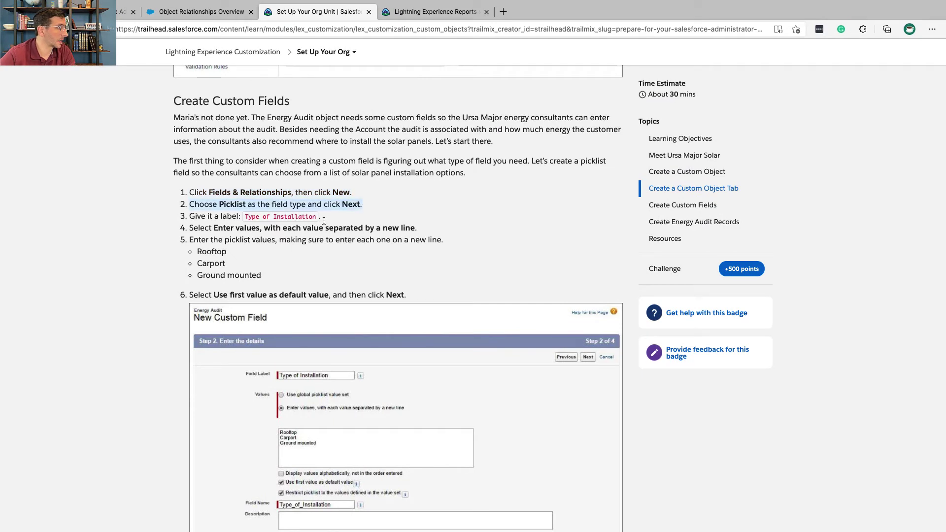
drag(315, 217, 246, 220)
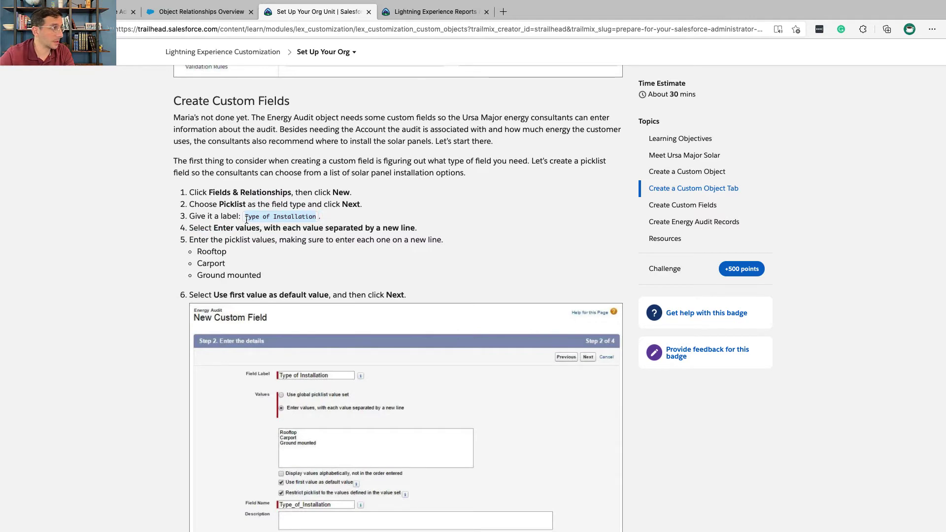
key(ctrl+Right)
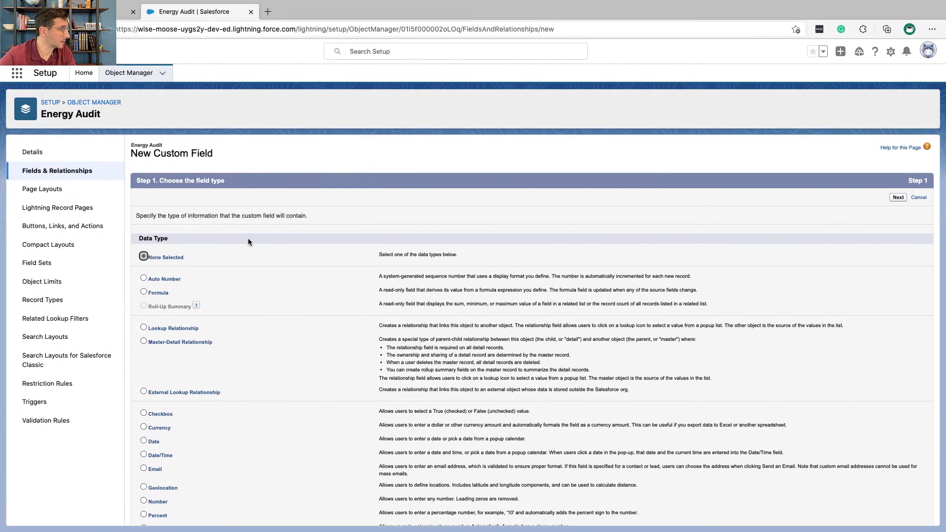
scroll(247, 238, down, 5)
drag(165, 356, 167, 351)
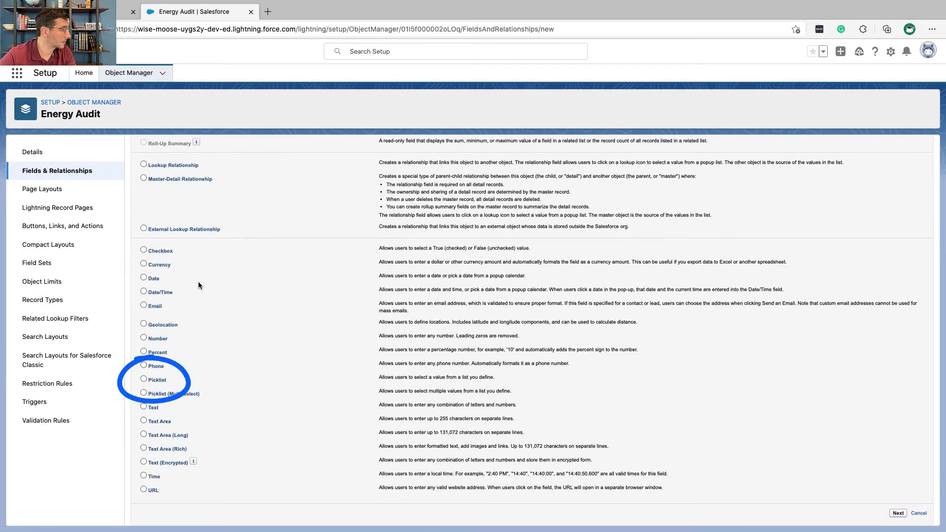
click(144, 380)
scroll(144, 381, up, 5)
click(898, 197)
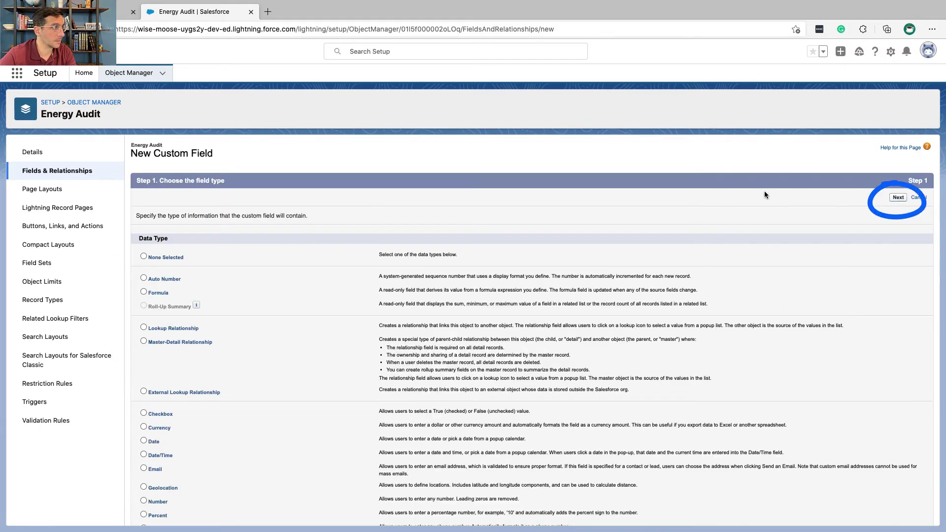
text(Type of Installation)
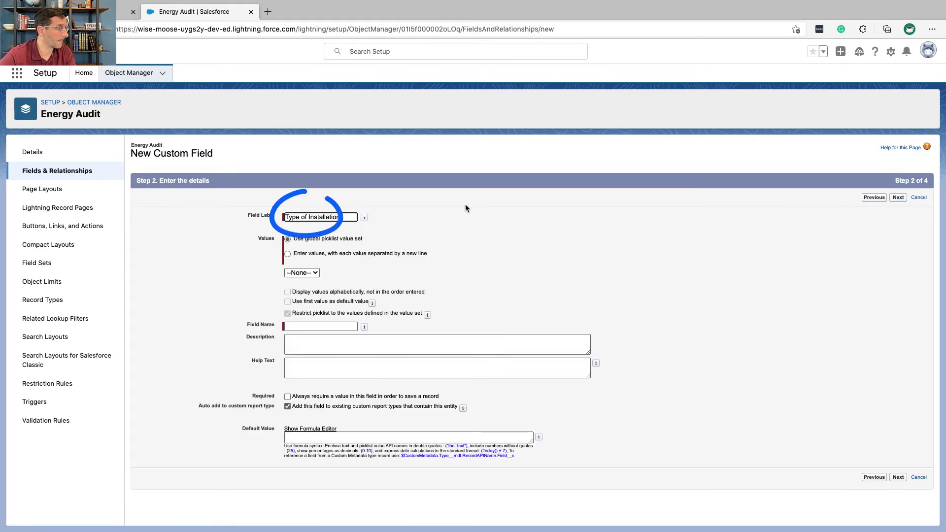
click(457, 222)
Set the picklist to use entered values, each on a new line, and add Rooftop copied from Trailhead as the first value.
key(ctrl+Left)
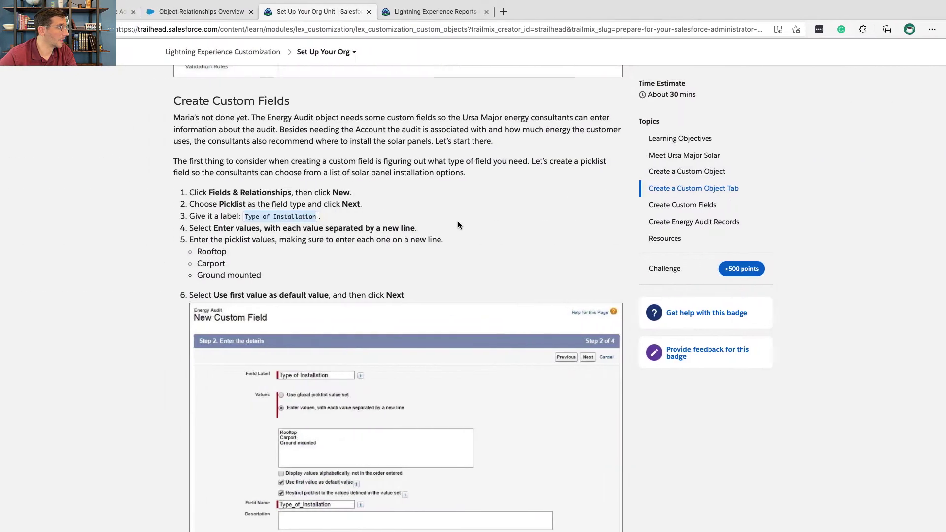
triple_click(409, 226)
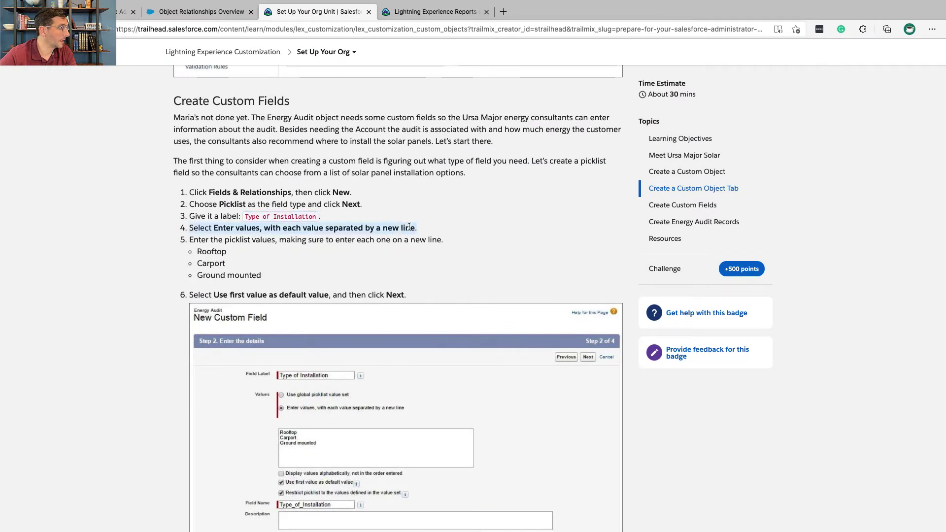
scroll(409, 227, down, 1)
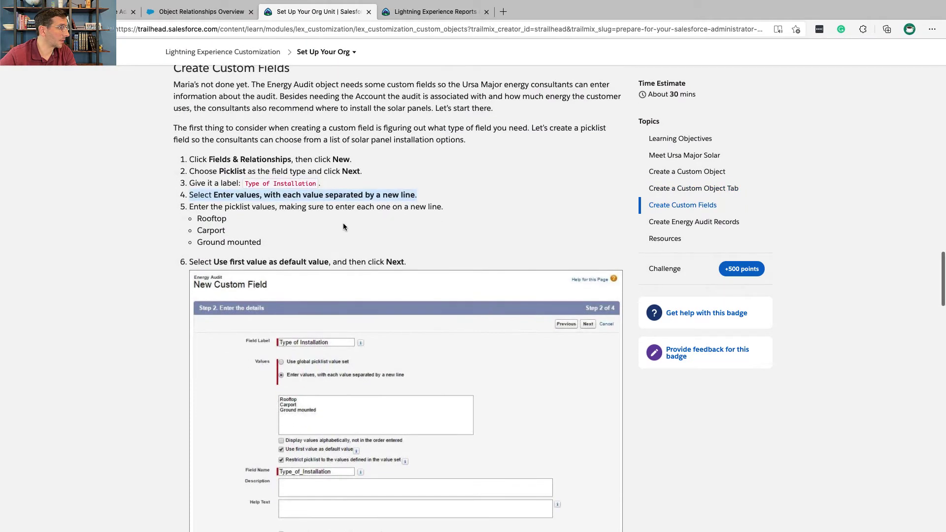
double_click(210, 218)
key(ctrl+c)
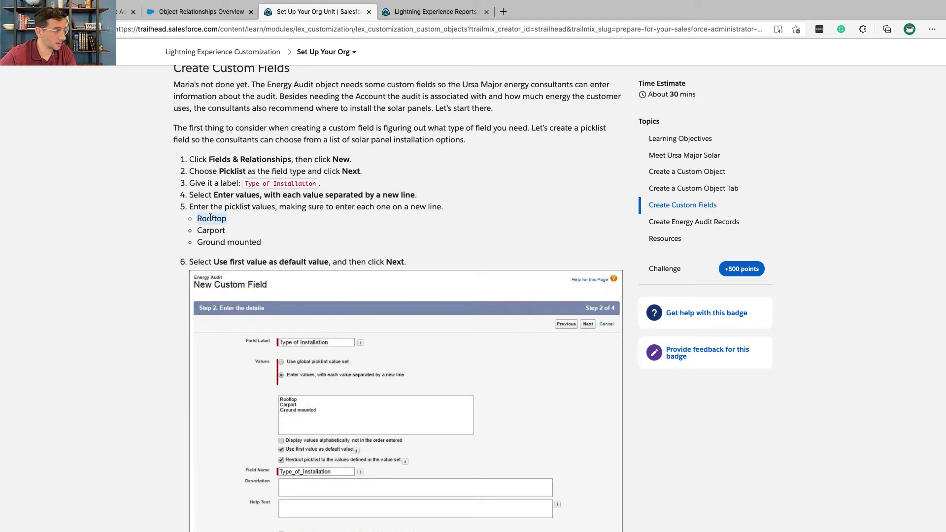
key(ctrl+Right)
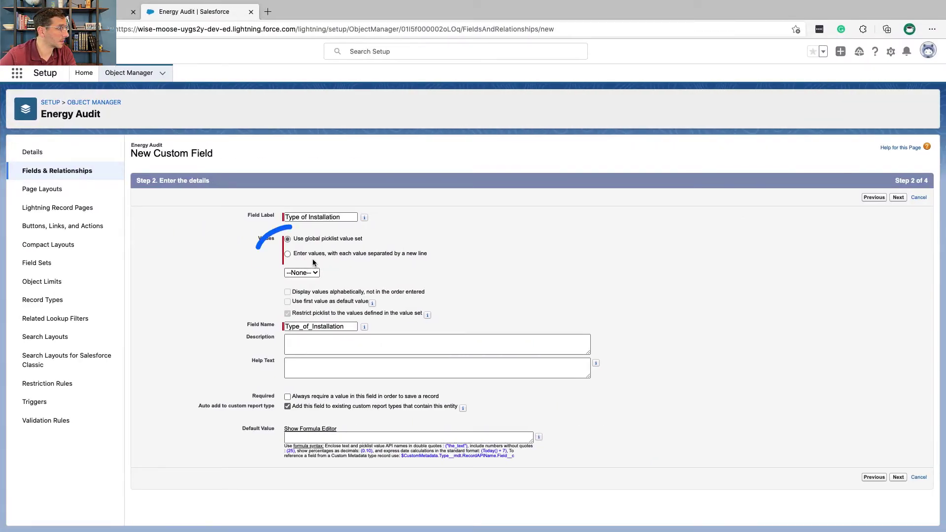
click(315, 255)
click(312, 290)
key(ctrl+v)
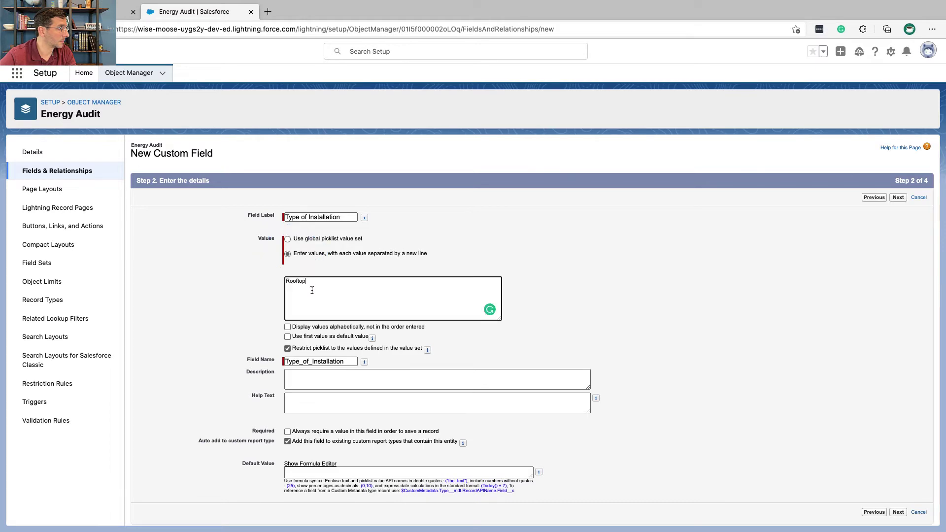
Copy Carport from the Trailhead instructions and add it as the second picklist value on its own line.
key(ctrl+Left)
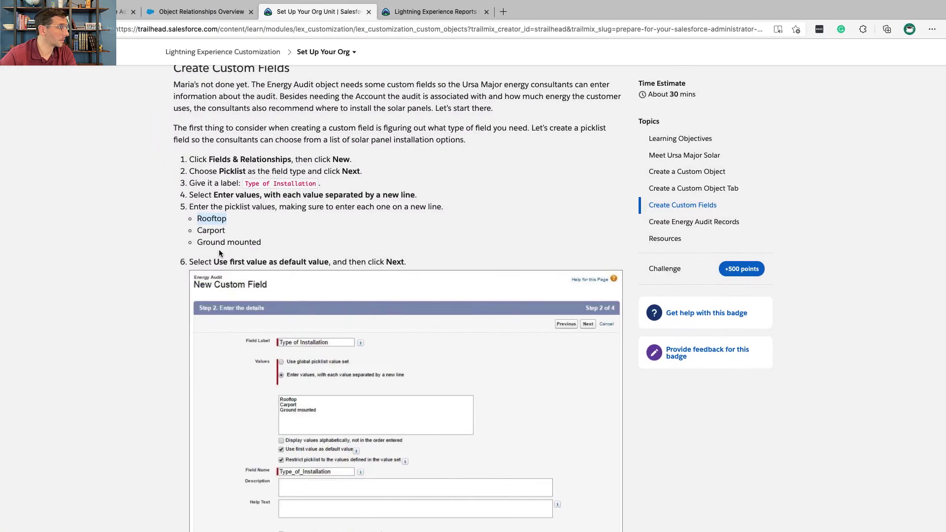
double_click(219, 229)
key(ctrl+c)
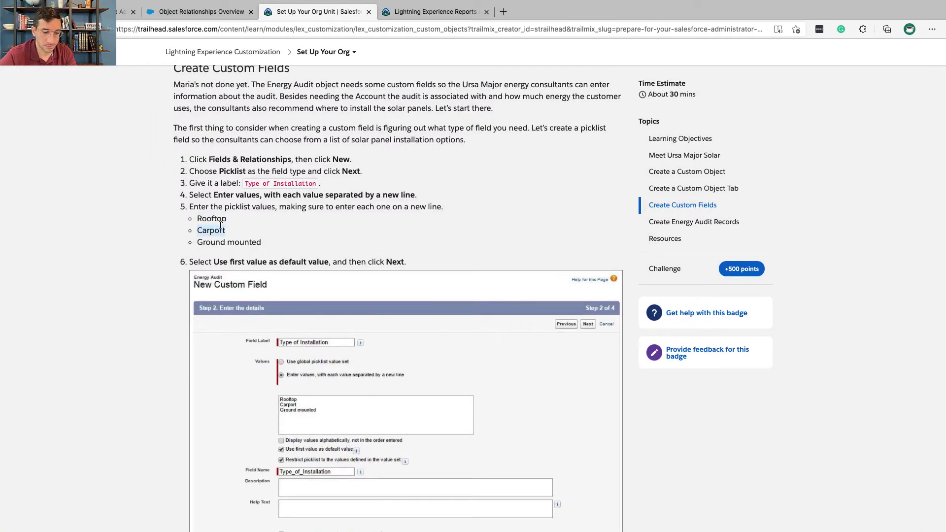
key(ctrl+Right)
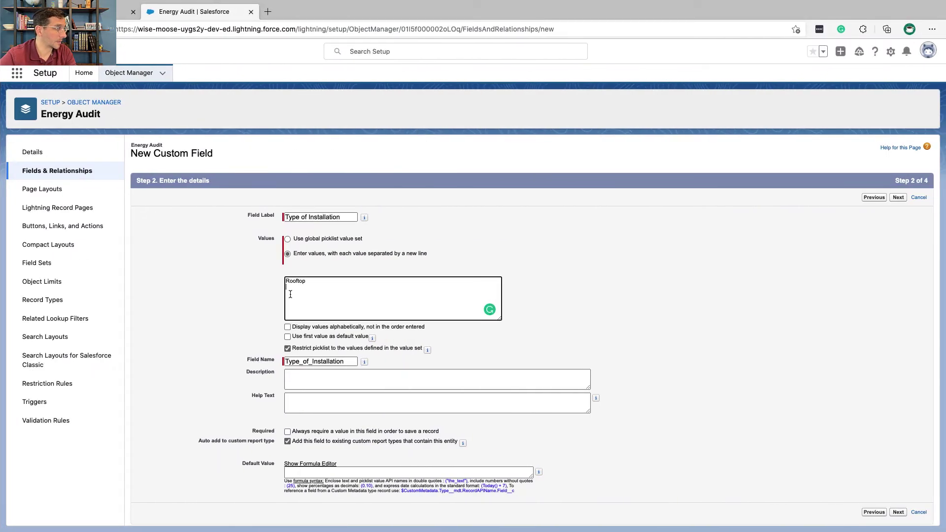
key(ctrl+v)
Copy Ground mounted from the Trailhead instructions and add it as the third picklist value on its own line.
key(ctrl+Left)
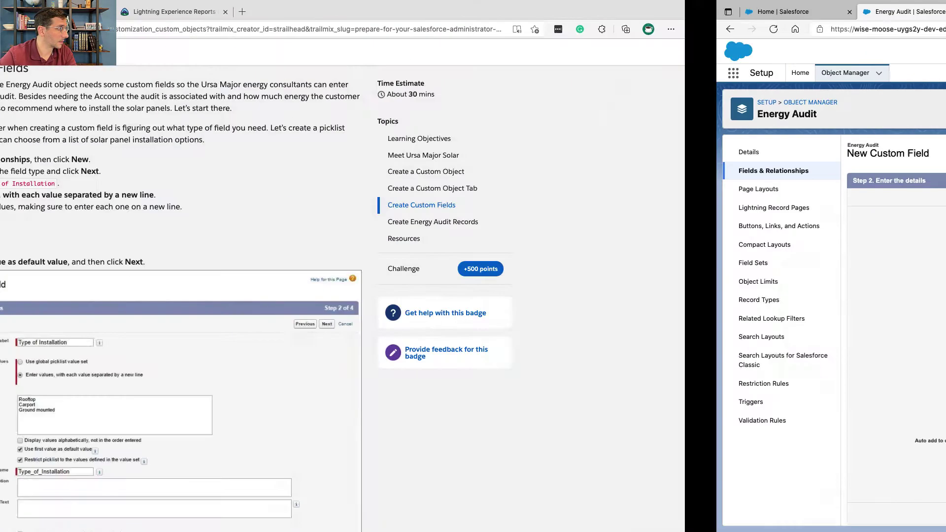
double_click(238, 242)
triple_click(238, 242)
key(super+c)
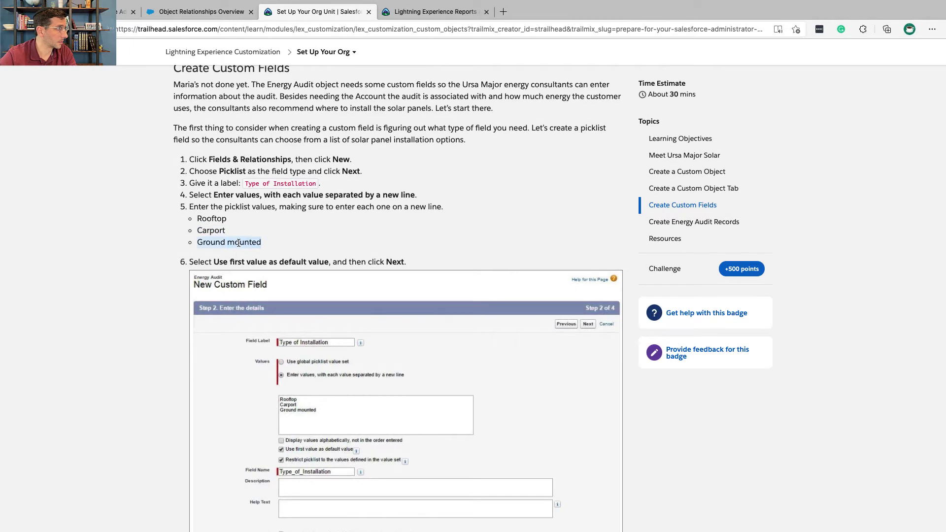
key(ctrl+Right)
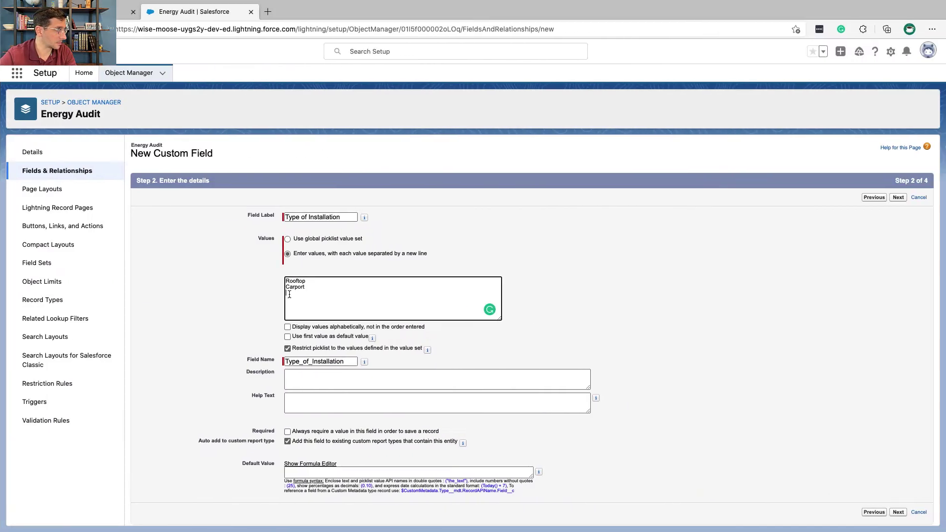
key(super+v)
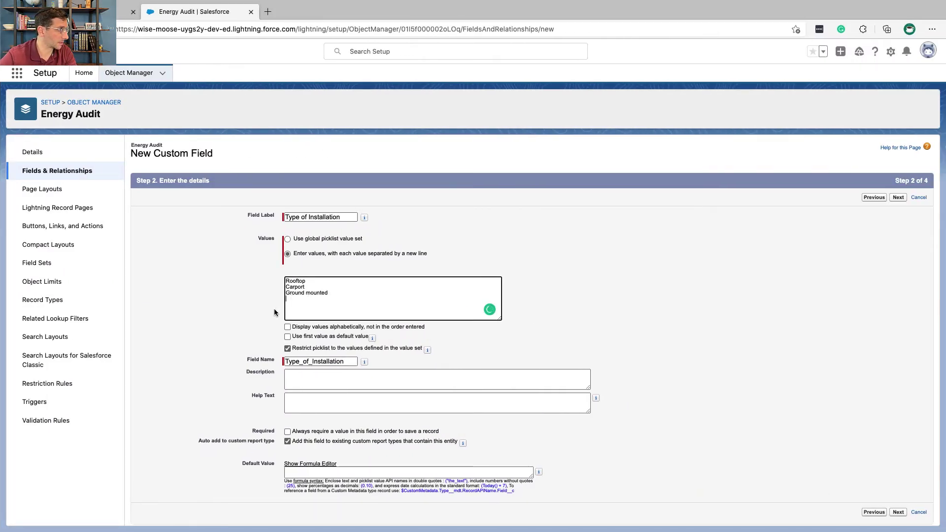
As Trailhead instructs, use the first value as the default value and advance the new field to the field-level security step.
key(ctrl+Left)
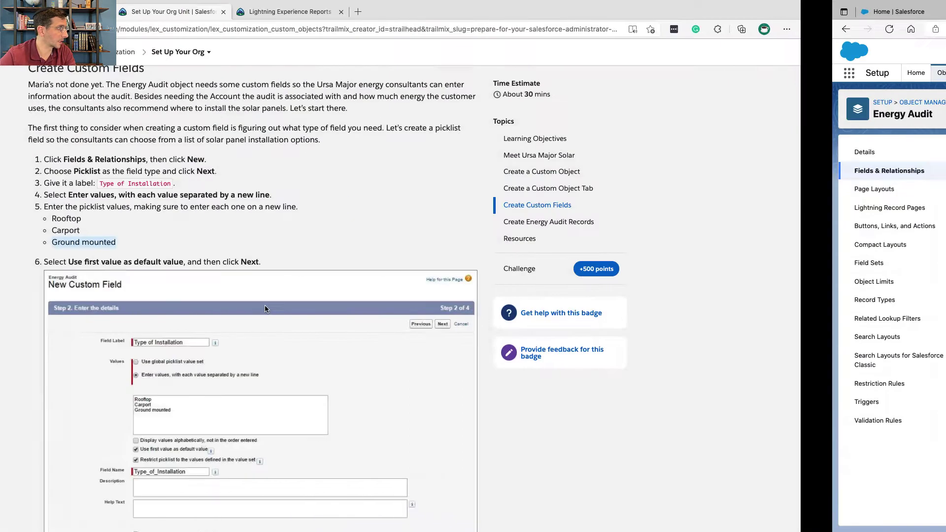
scroll(257, 262, down, 3)
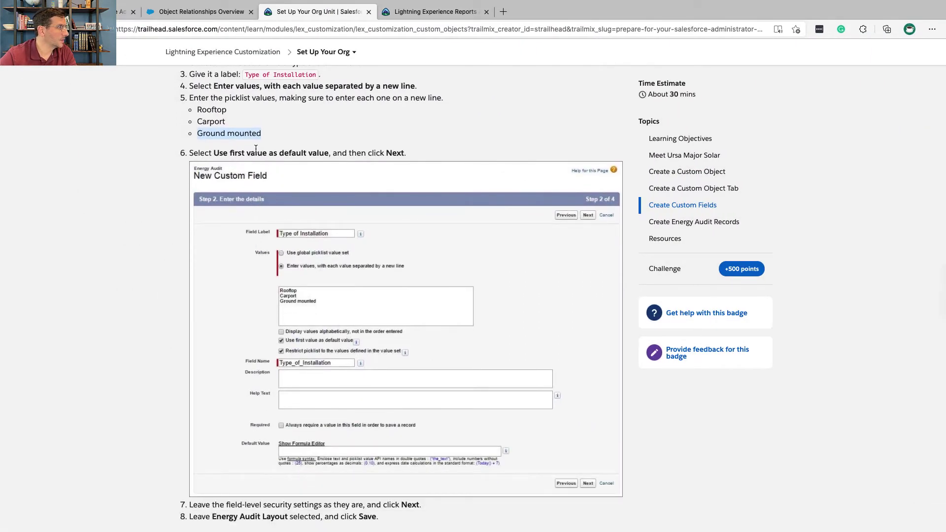
triple_click(256, 152)
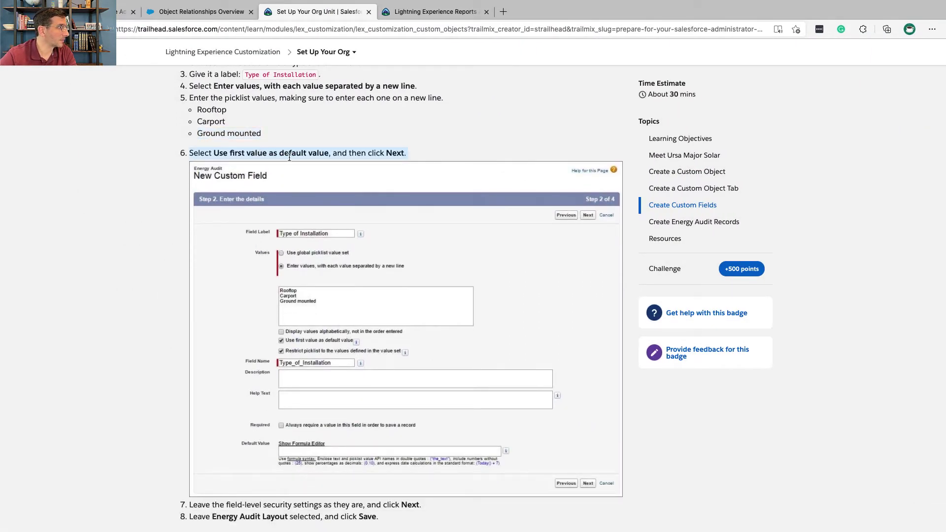
key(ctrl+Right)
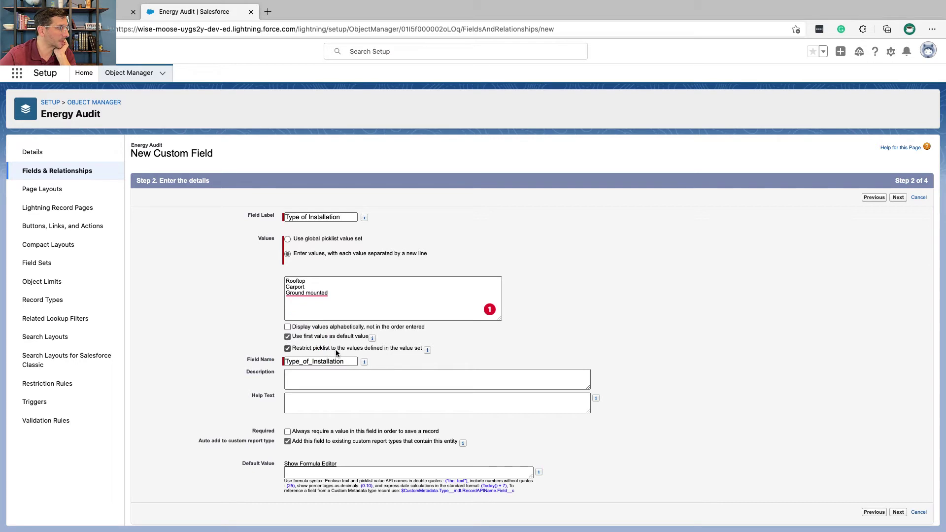
mouse_move(373, 338)
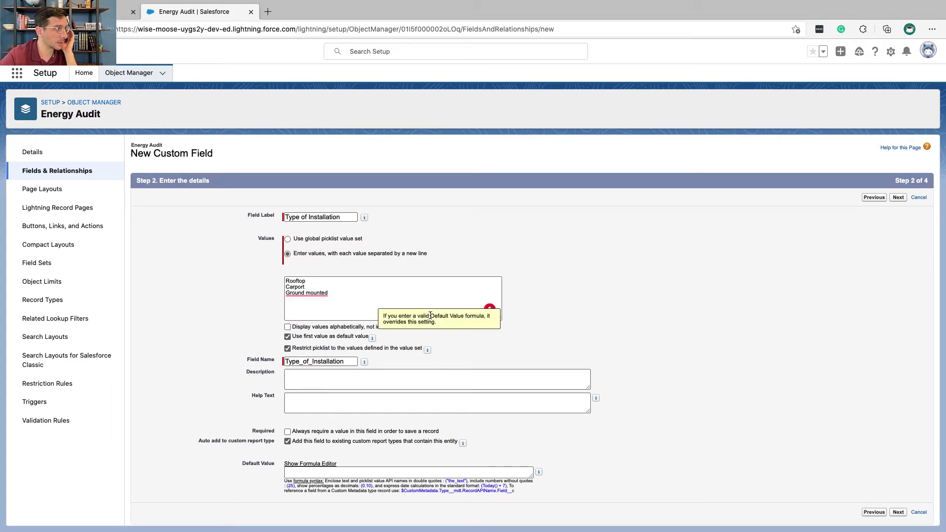
click(899, 197)
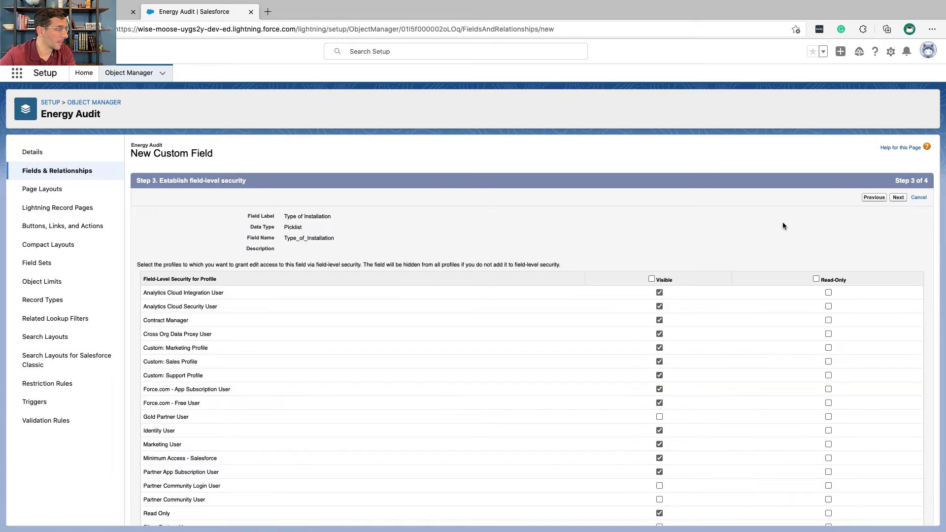
Following the Trailhead instructions, leave the Type of Installation field-level security settings as they are and advance to the page layouts step.
key(ctrl+Left)
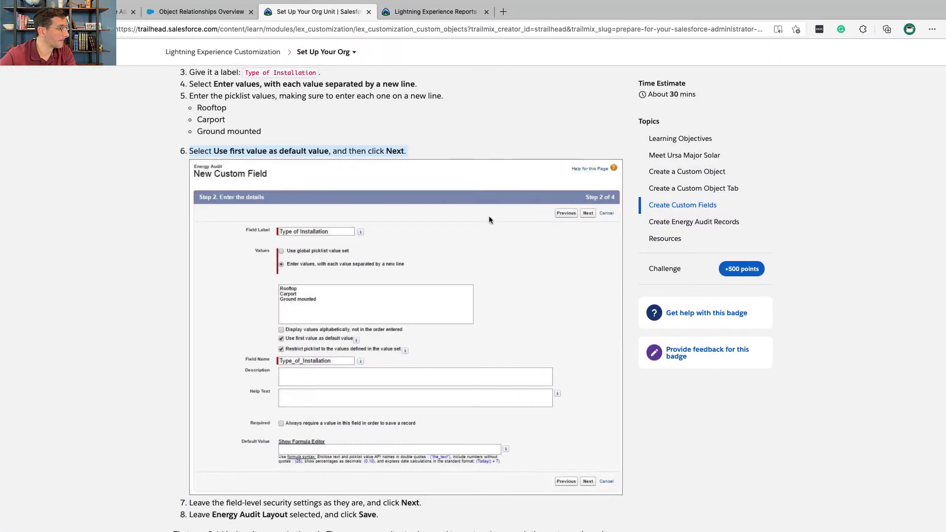
scroll(489, 216, down, 8)
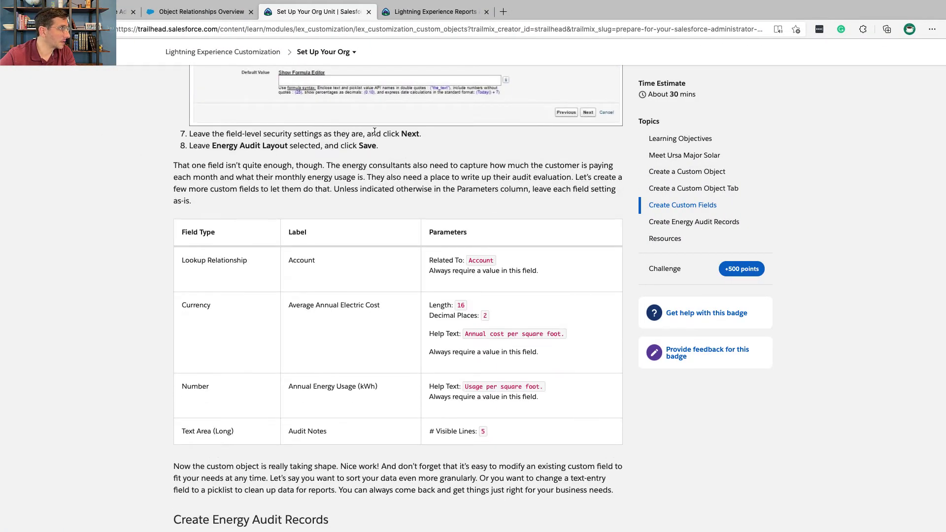
triple_click(374, 132)
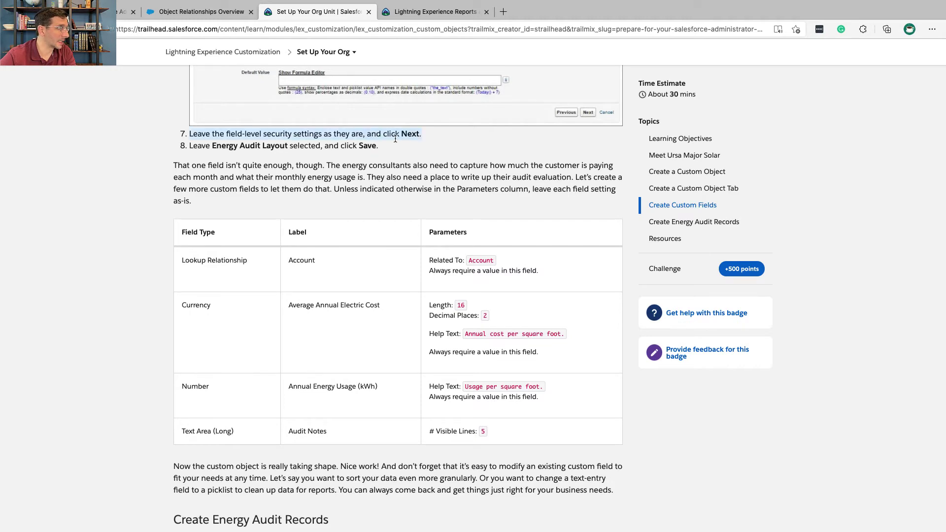
key(ctrl+Right)
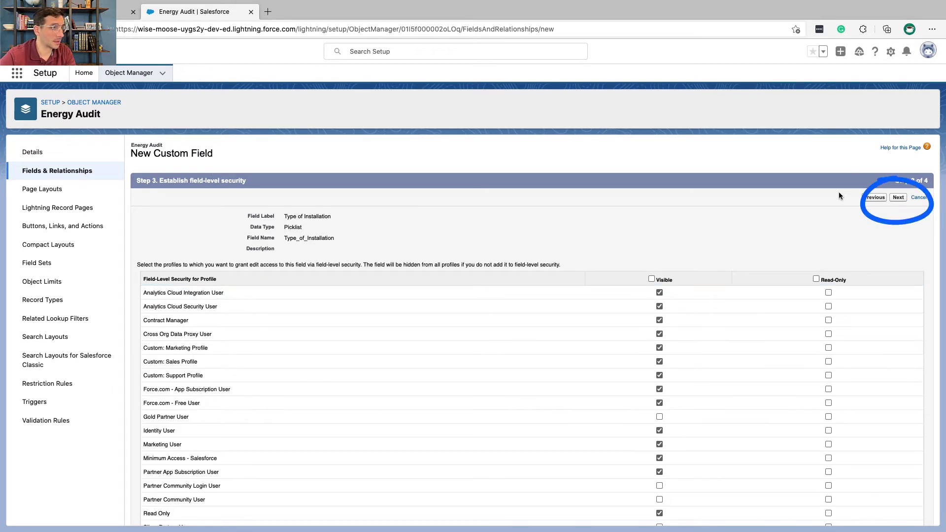
click(898, 198)
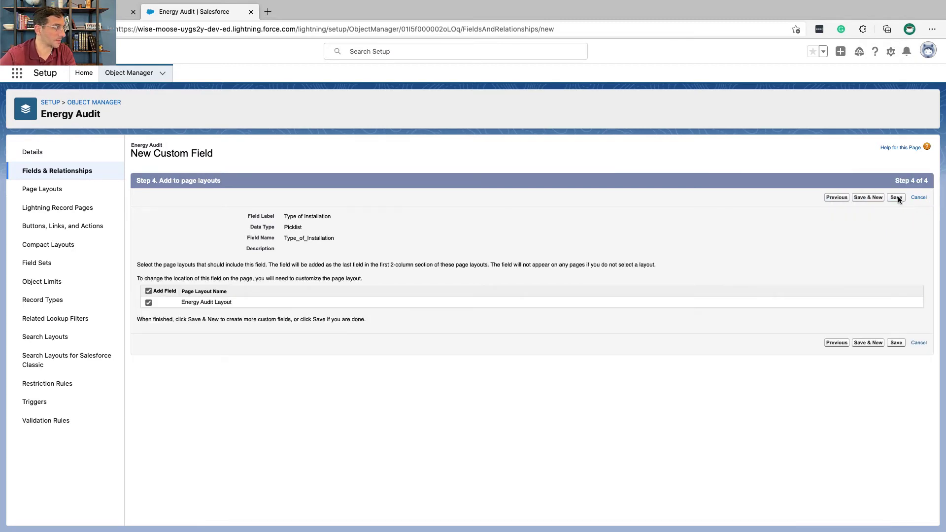
As Trailhead instructs, leave Energy Audit Layout selected for the Type of Installation field and save the new picklist field.
key(ctrl+Left)
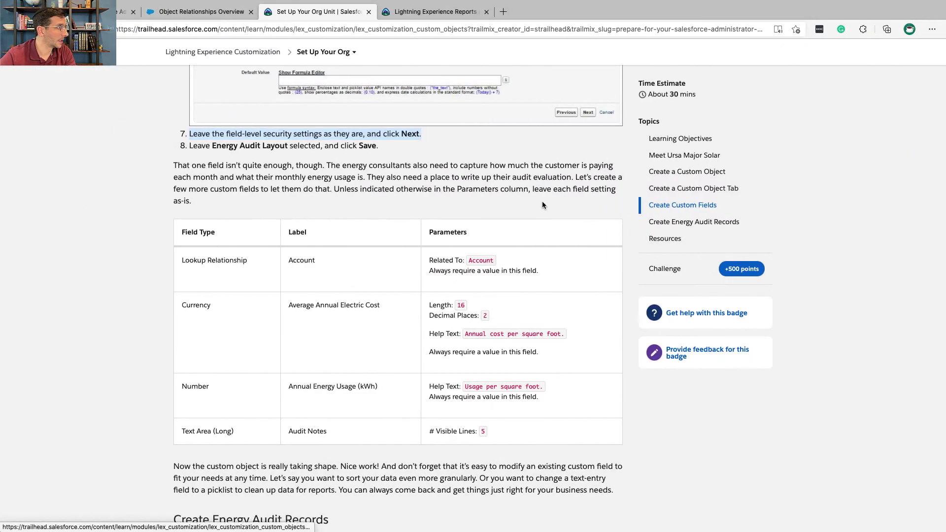
triple_click(335, 147)
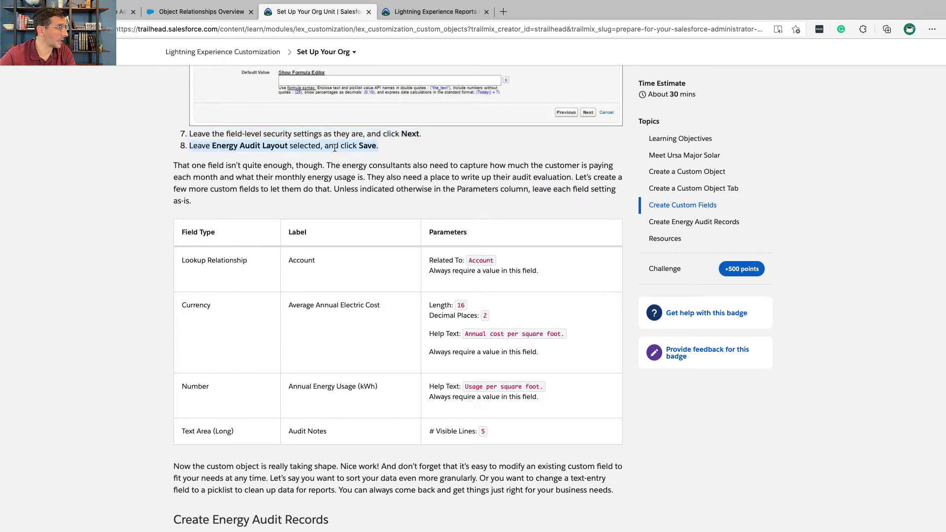
key(ctrl+Right)
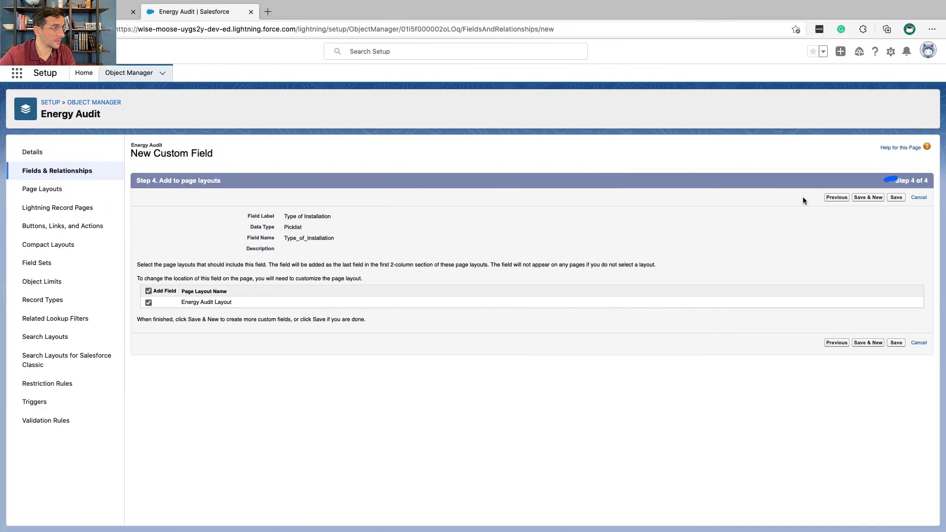
click(899, 200)
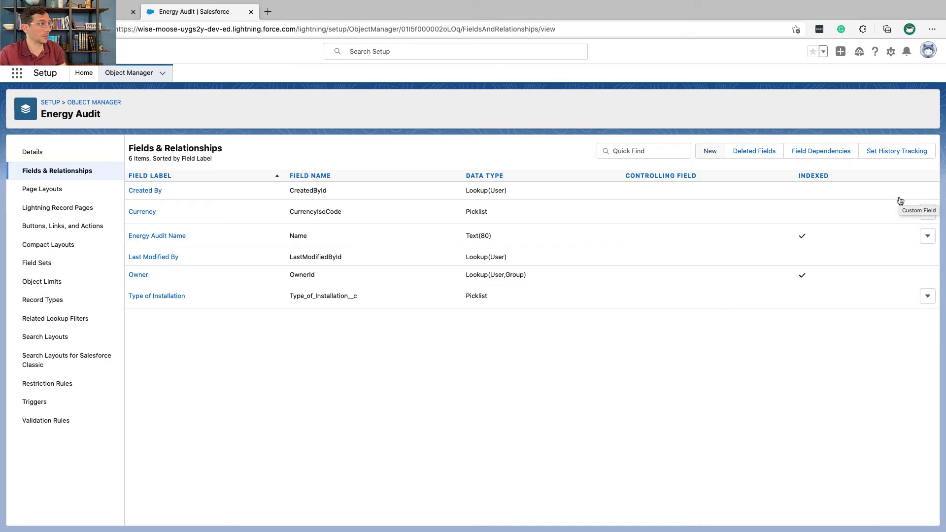
Read the Trailhead paragraph and parameter table describing the additional custom fields, starting with the Account lookup relationship.
key(ctrl+Left)
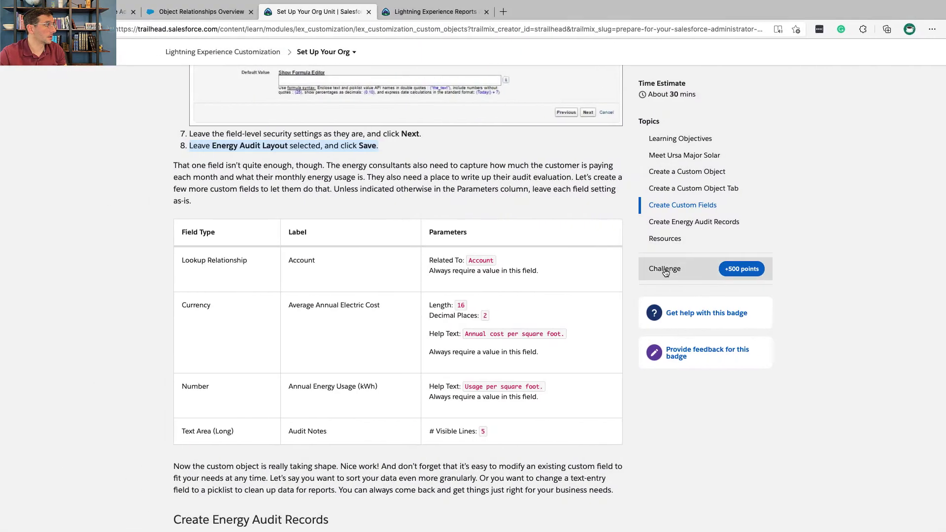
scroll(660, 268, down, 2)
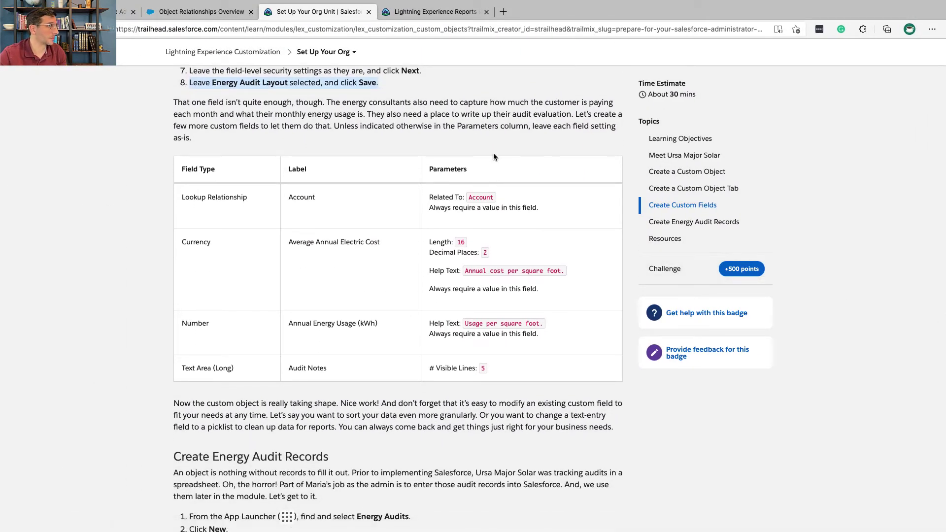
click(446, 121)
triple_click(445, 120)
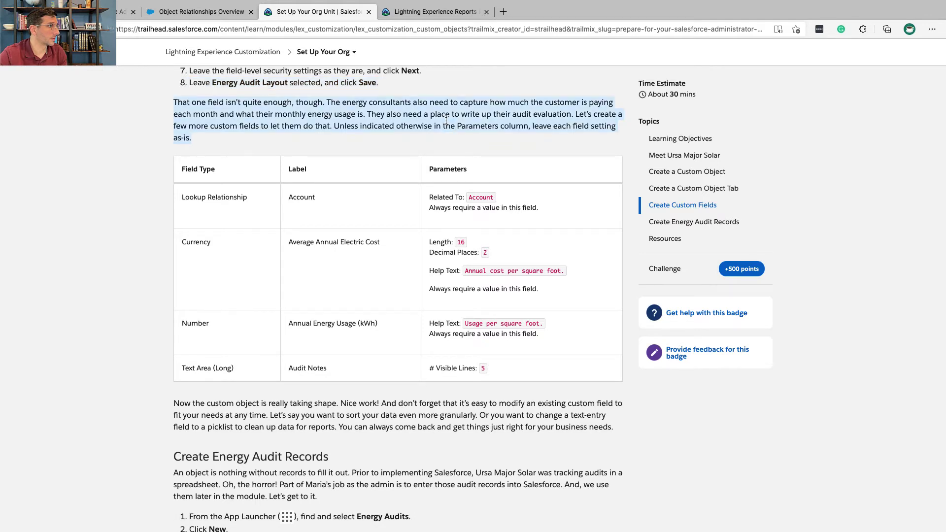
click(240, 208)
triple_click(240, 208)
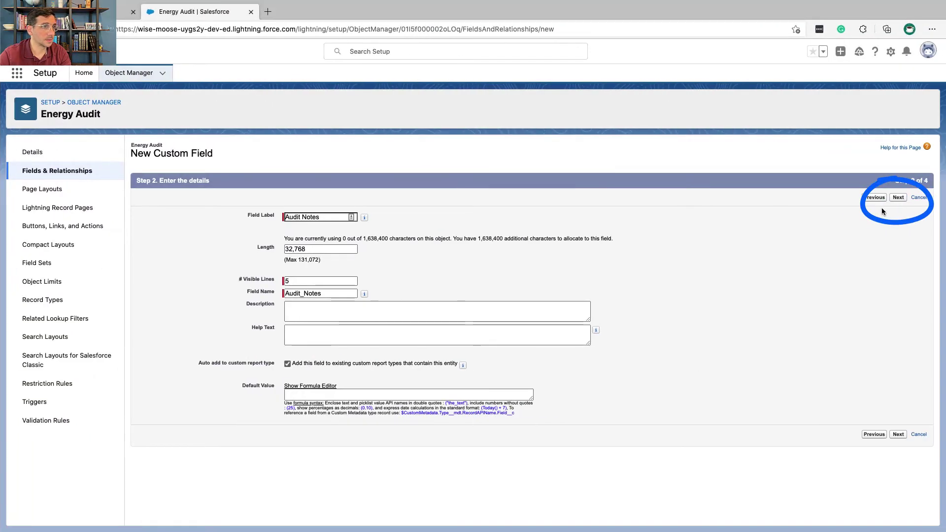
Finish the Audit Notes long text area field with its default field-level security and Energy Audit Layout, and save it.
click(923, 197)
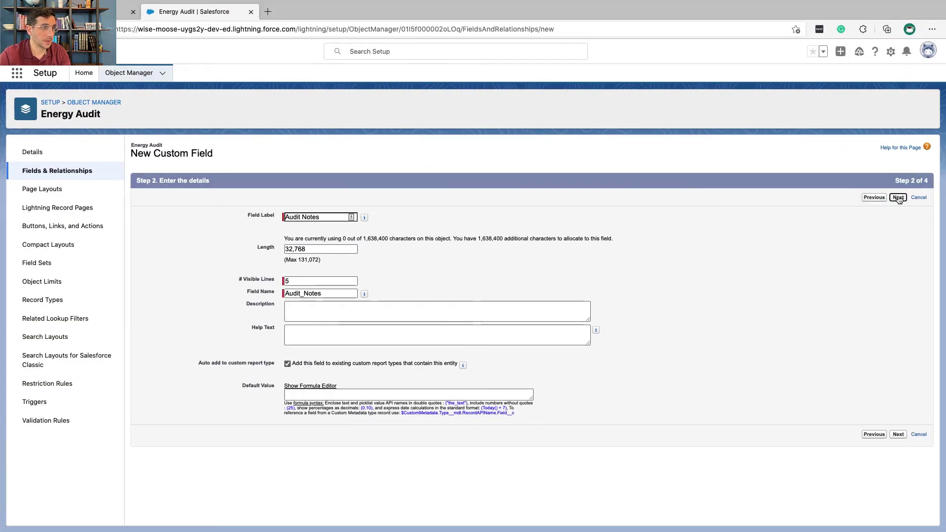
click(898, 197)
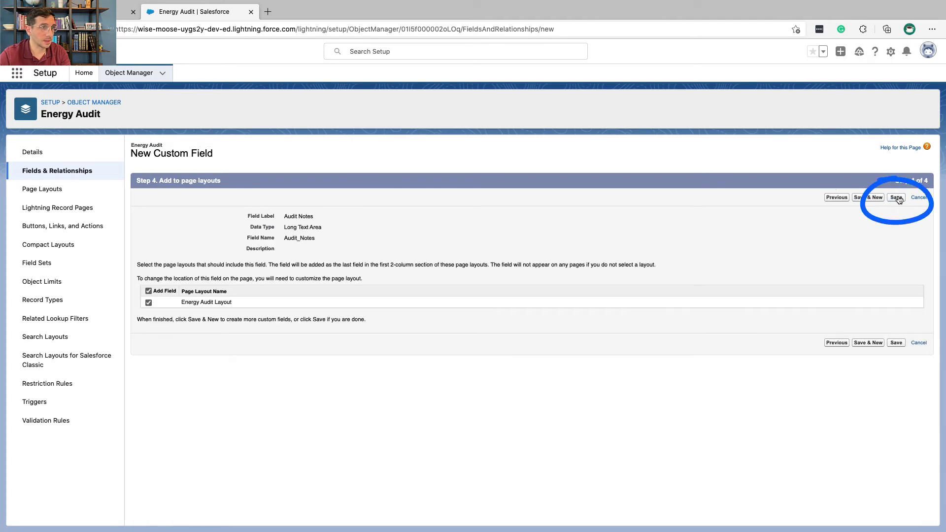
click(897, 197)
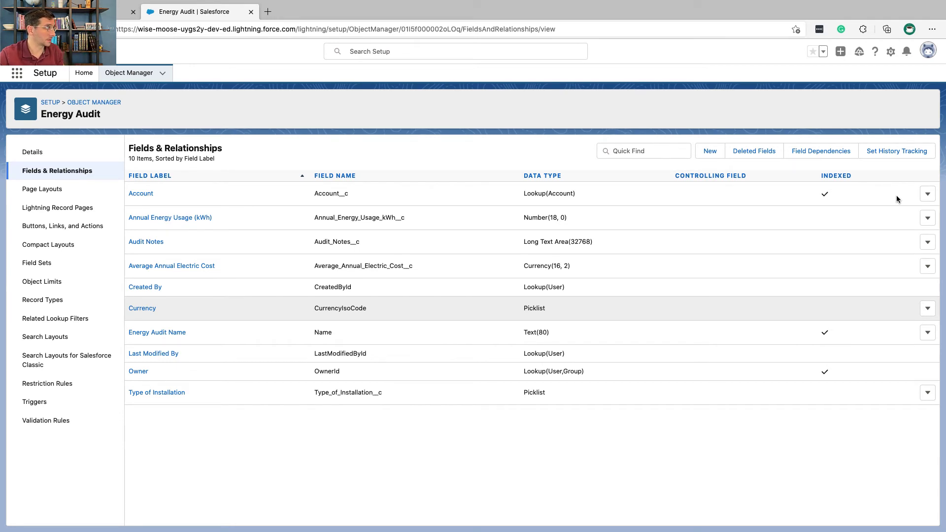
triple_click(97, 114)
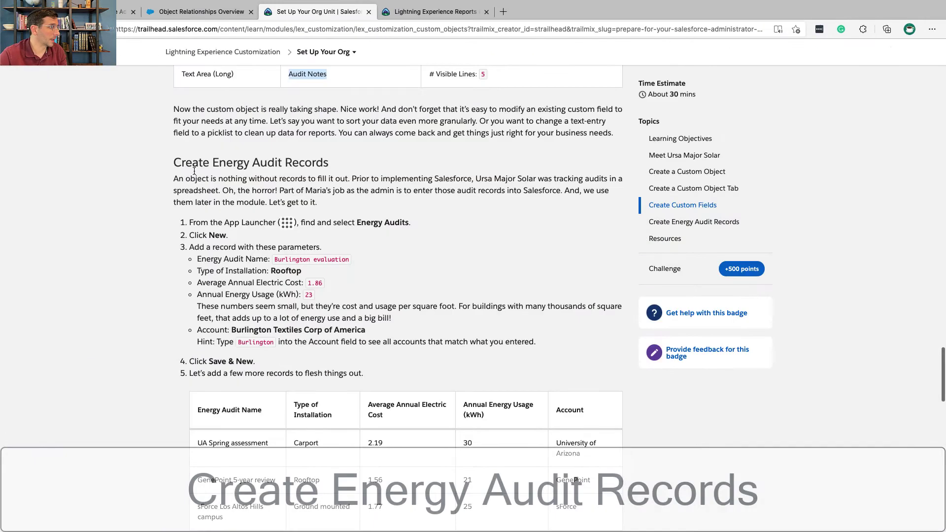
Following Trailhead's Create Energy Audit Records section, search the App Launcher for energy, open Energy Audits and start a new record.
triple_click(203, 162)
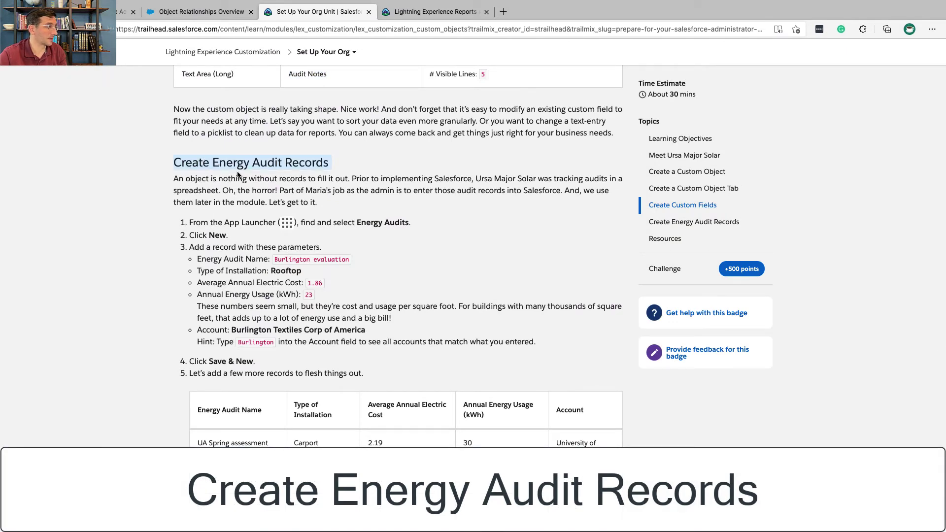
triple_click(315, 181)
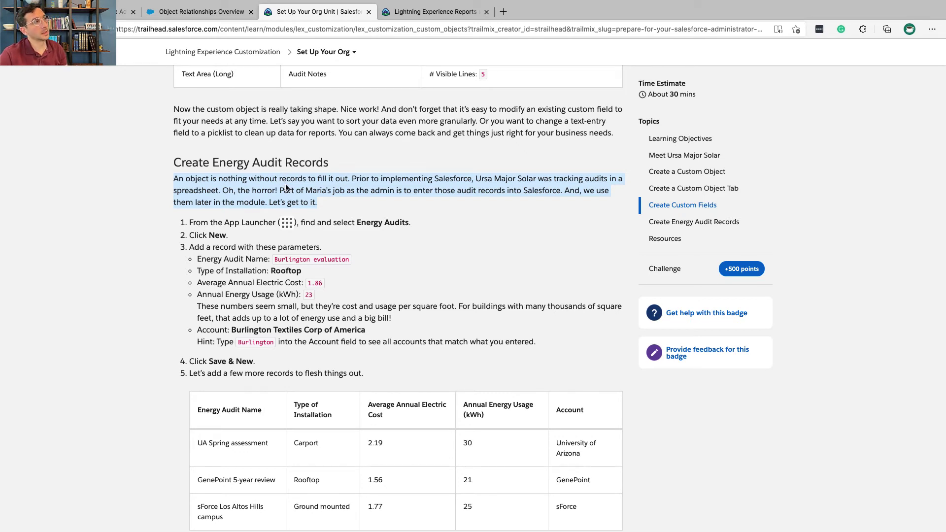
scroll(287, 194, down, 3)
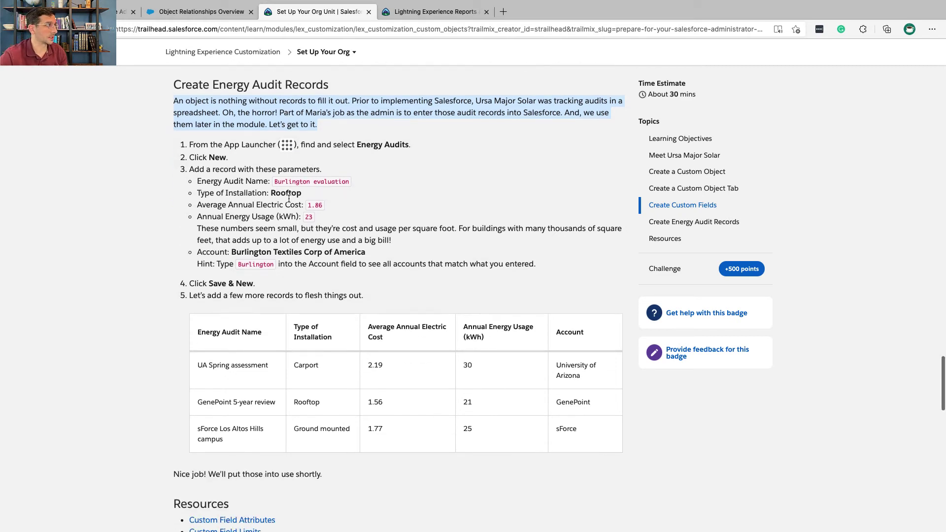
triple_click(259, 141)
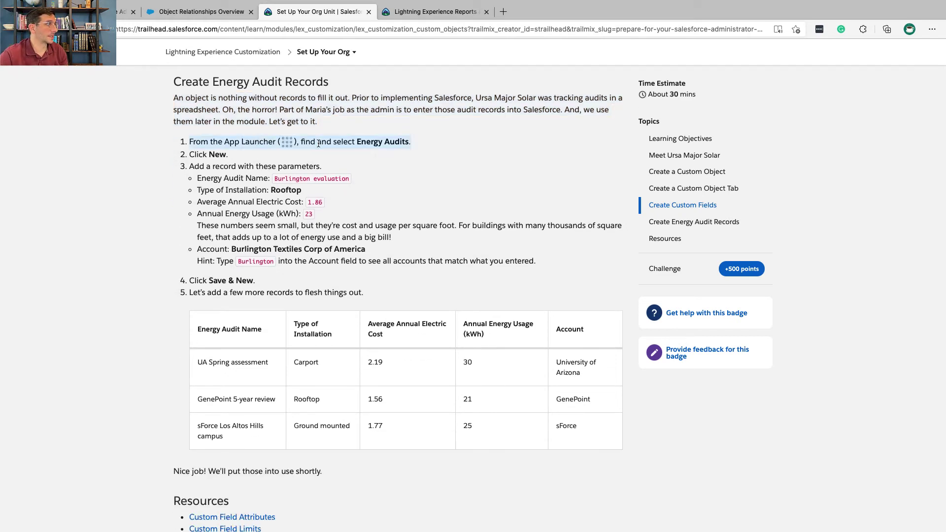
triple_click(195, 154)
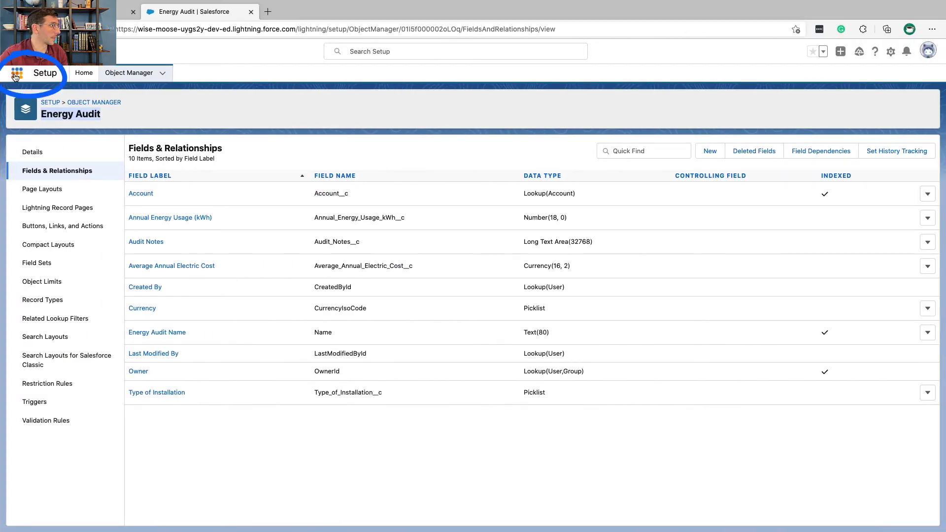
click(16, 74)
text(energy)
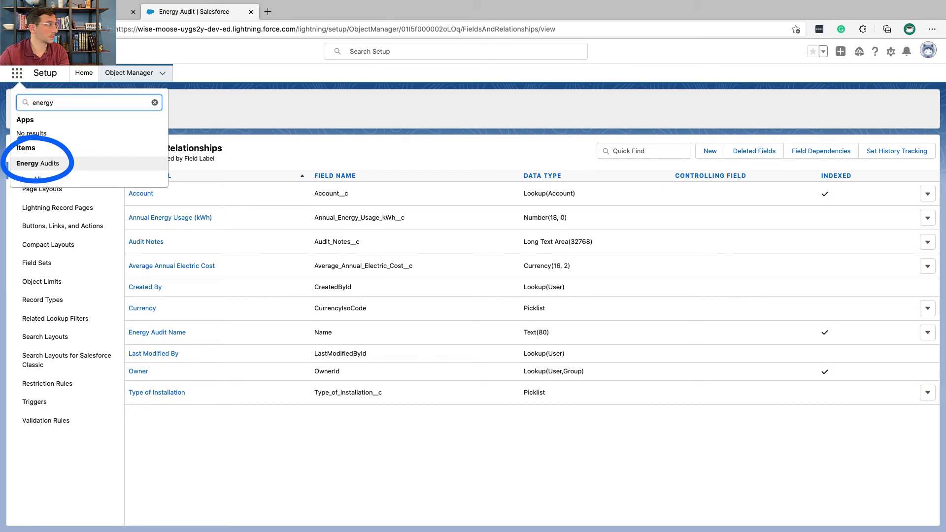
click(47, 165)
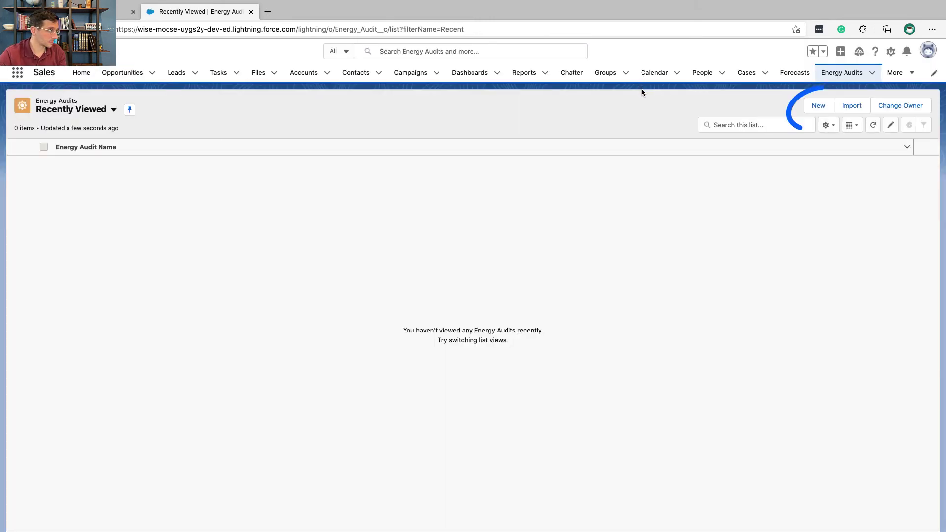
click(820, 106)
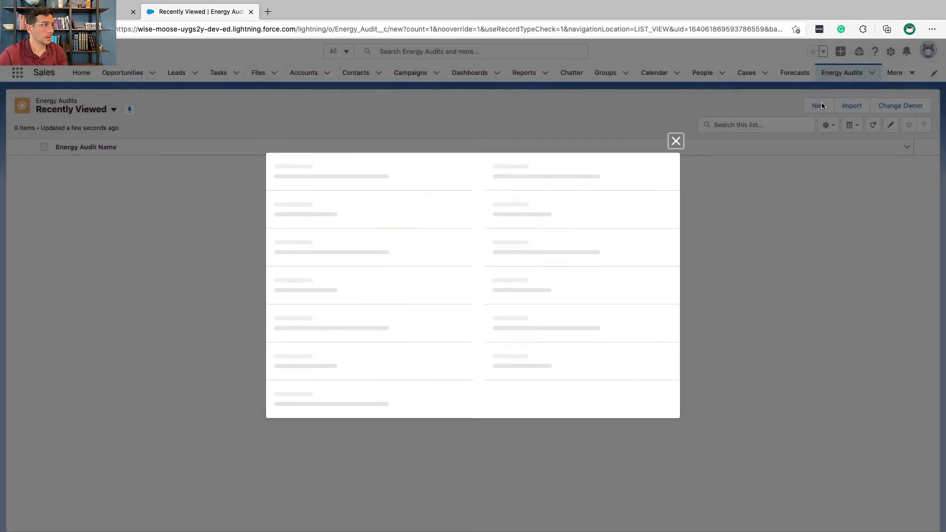
Copy Burlington evaluation from the Trailhead instructions and enter it as the new record's Energy Audit Name.
key(super+grave)
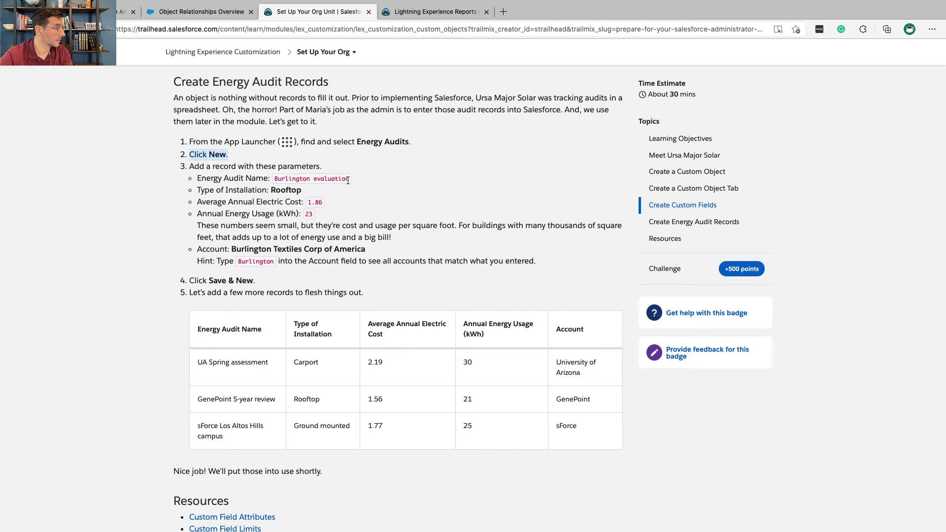
drag(348, 180, 276, 182)
key(super+c)
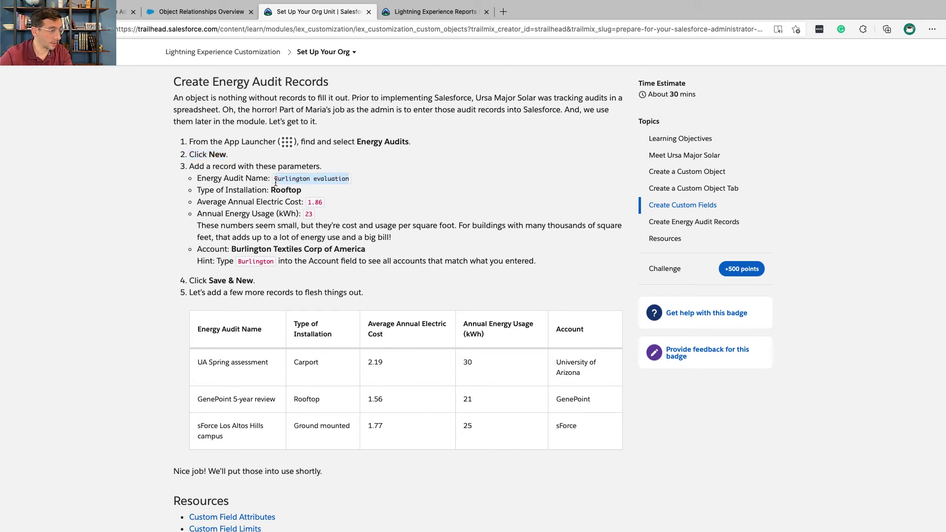
key(super+Tab)
click(295, 202)
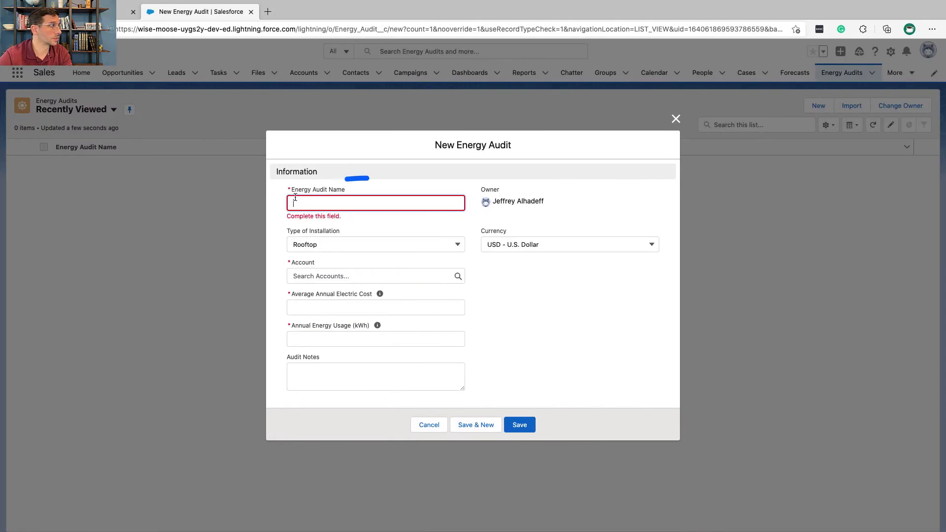
key(super+v)
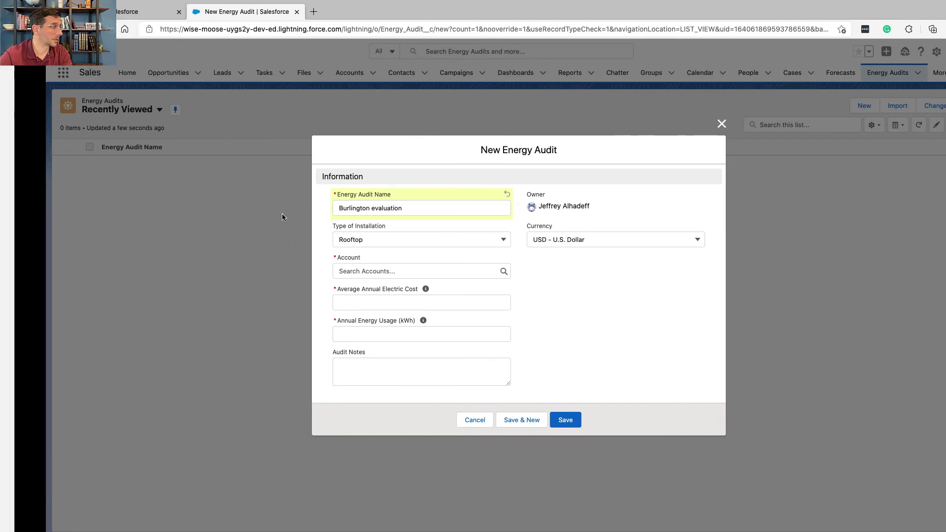
Copy 1.86 from the Trailhead instructions and enter it as the record's Average Annual Electric Cost.
key(super+Tab)
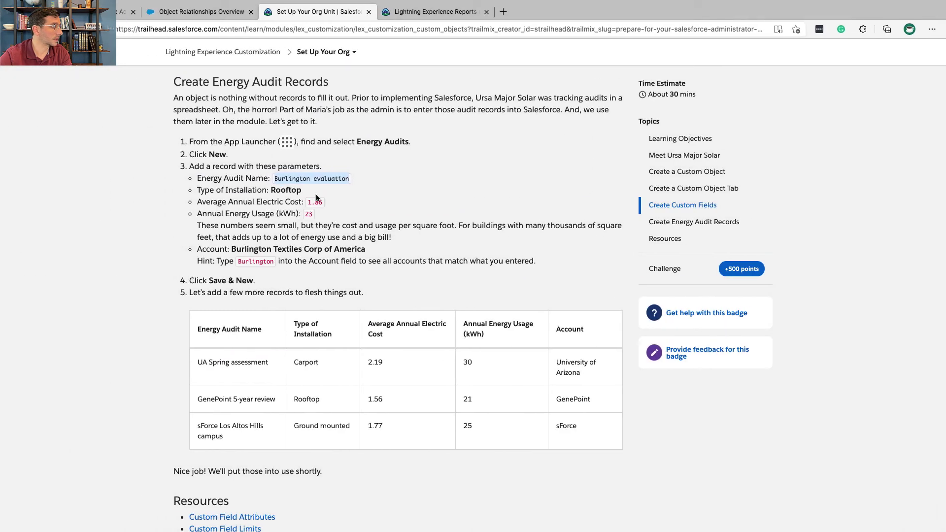
drag(323, 201, 306, 202)
key(super+c)
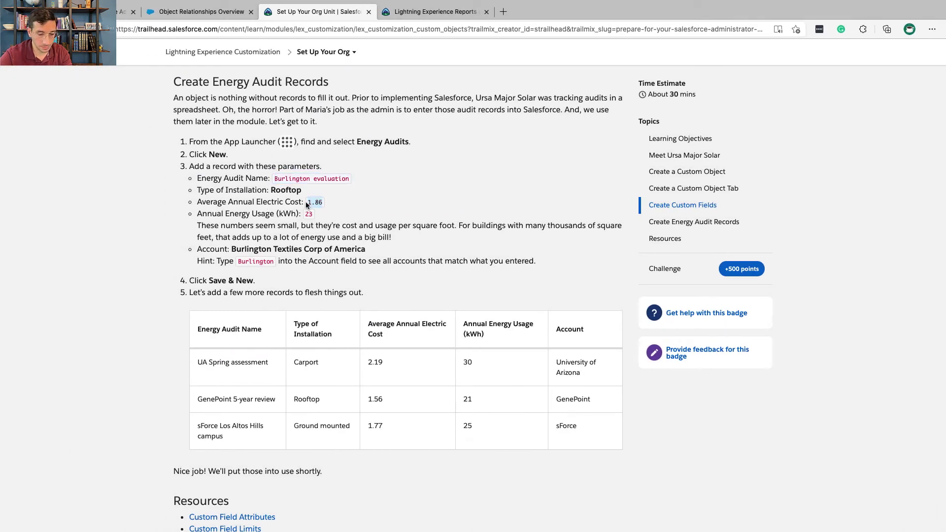
key(super+Tab)
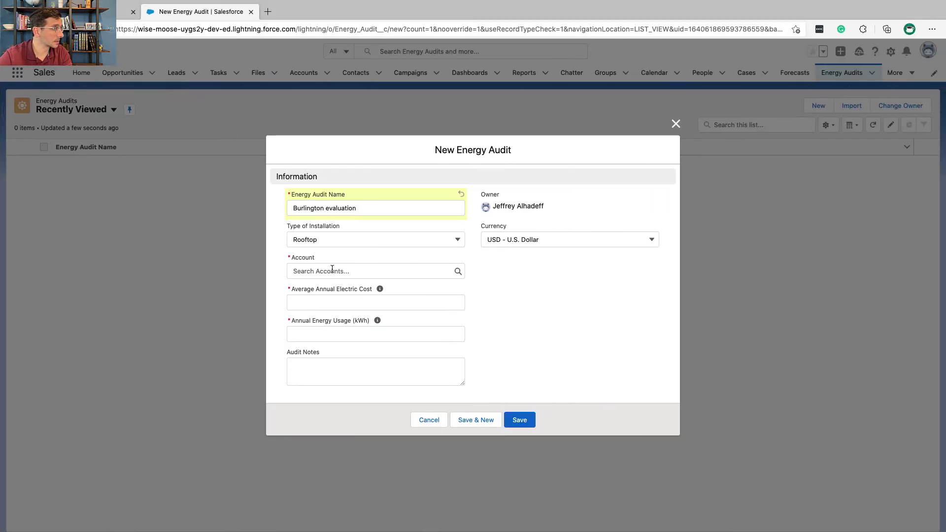
click(369, 299)
key(super+v)
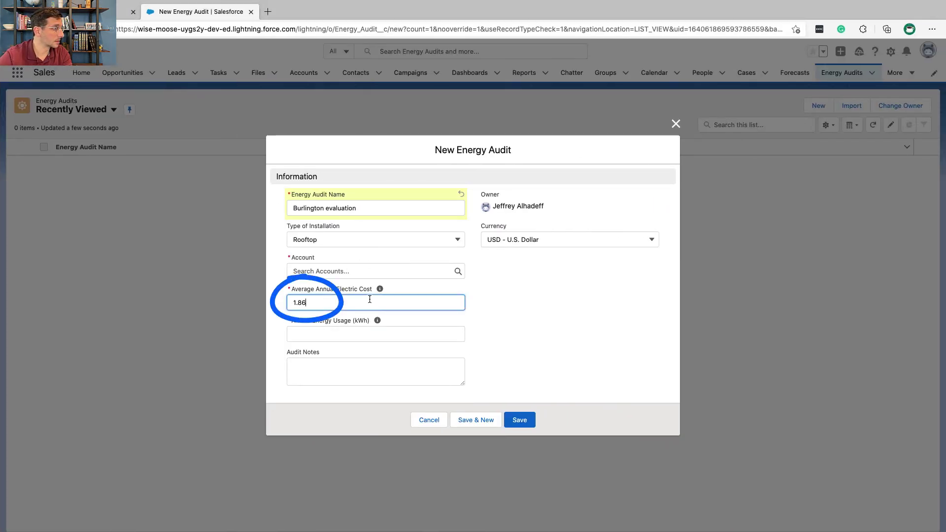
Copy 23 from the Trailhead instructions and enter it as the record's Annual Energy Usage (kWh).
key(super+Tab)
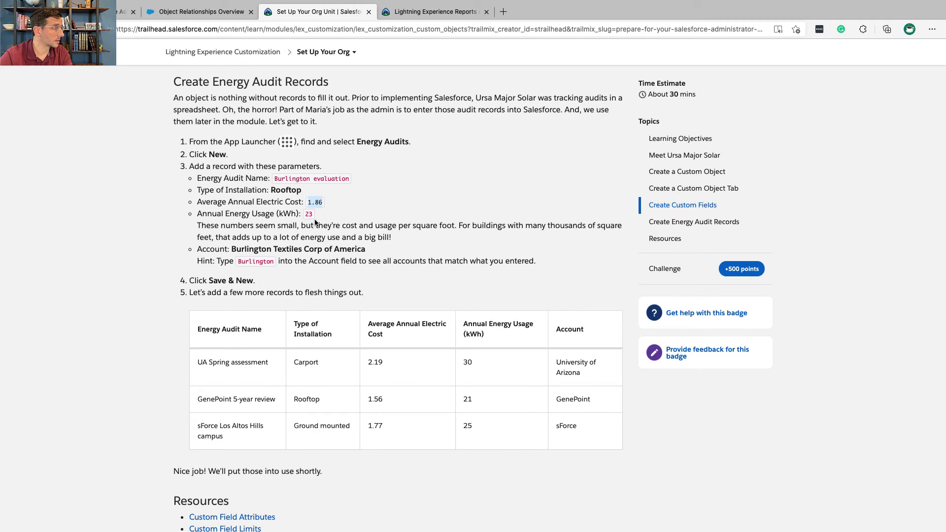
click(314, 217)
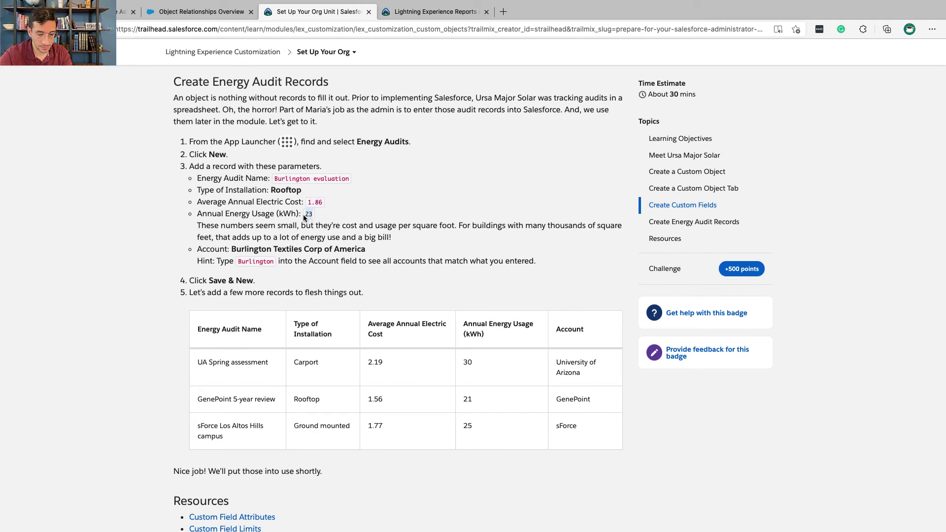
key(super+c)
key(super+Tab)
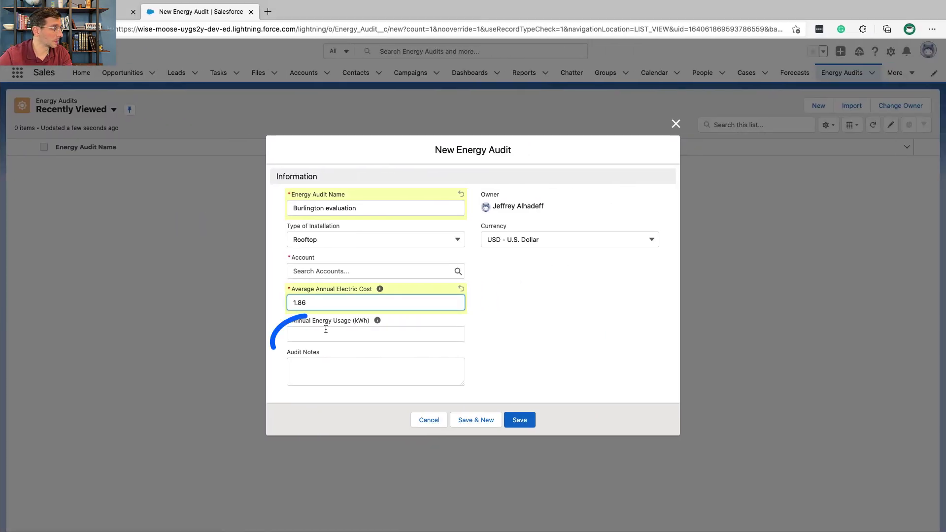
click(326, 330)
key(super+v)
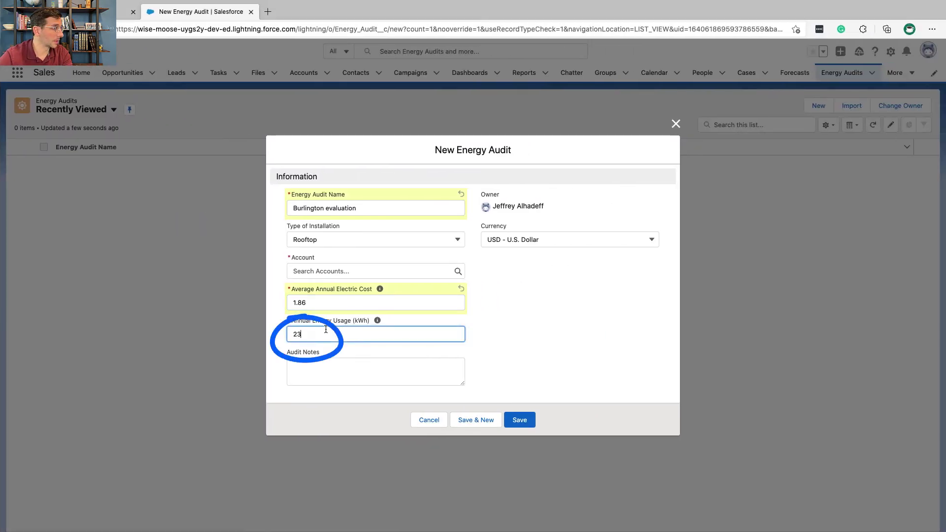
click(381, 291)
mouse_move(381, 327)
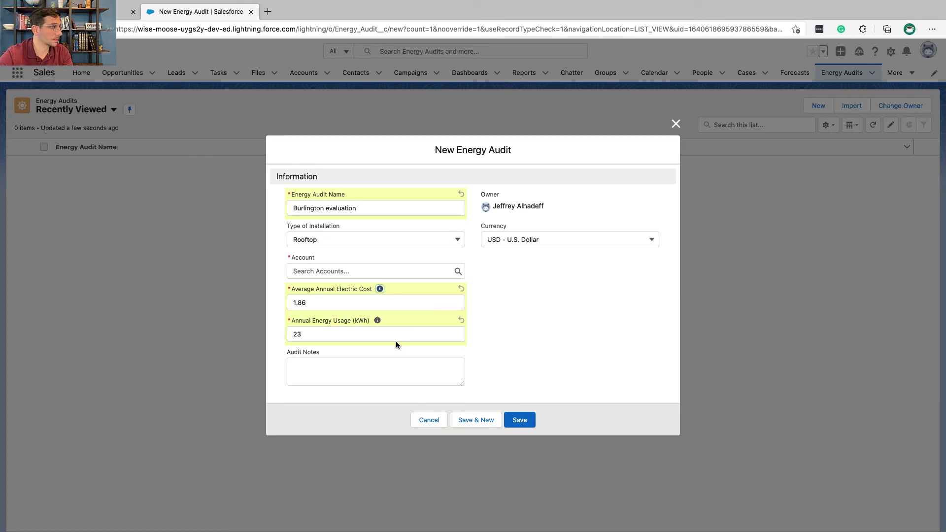
click(391, 357)
Copy Burlington Textiles Corp of America from the Trailhead instructions and select that account for the energy audit record.
key(ctrl+Left)
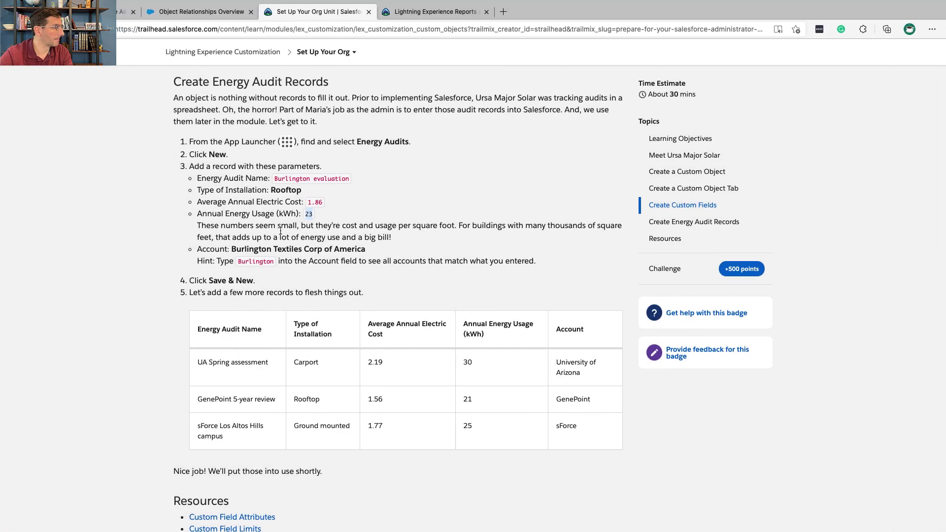
drag(251, 226, 254, 250)
click(387, 256)
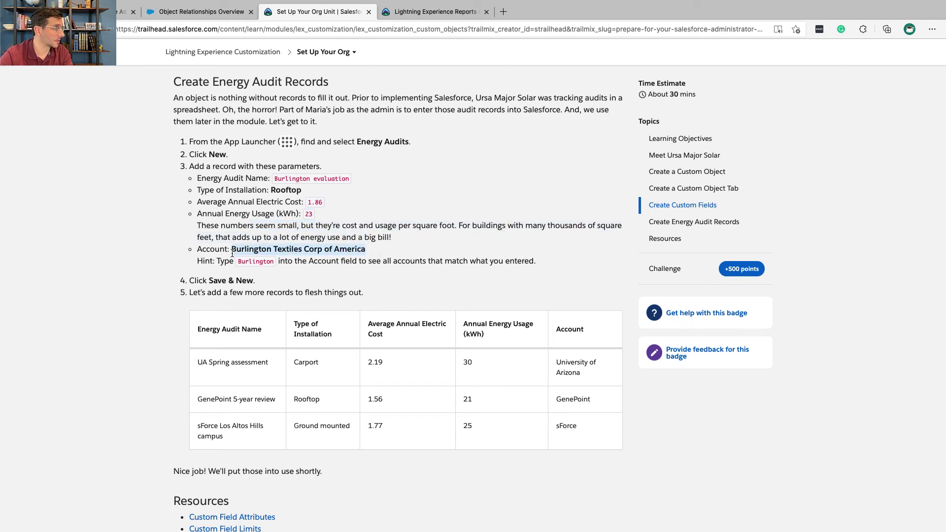
key(super+Tab)
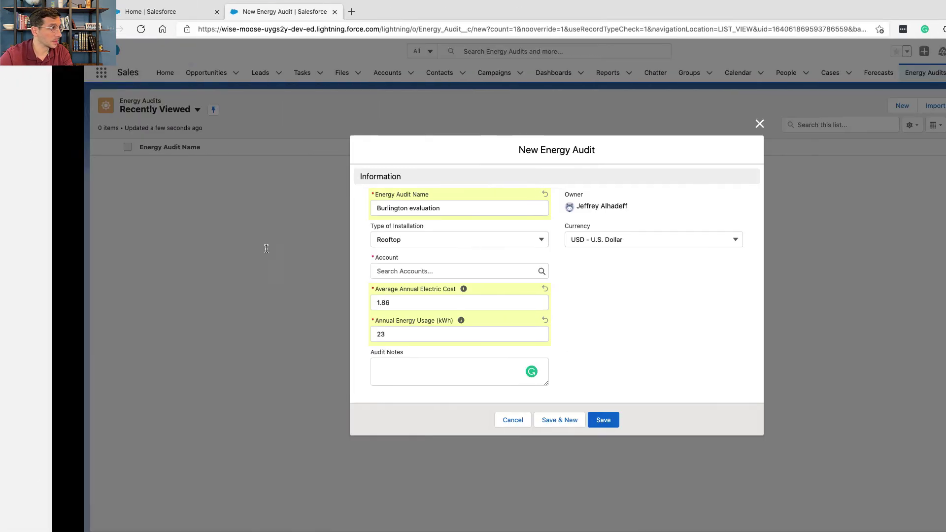
click(455, 268)
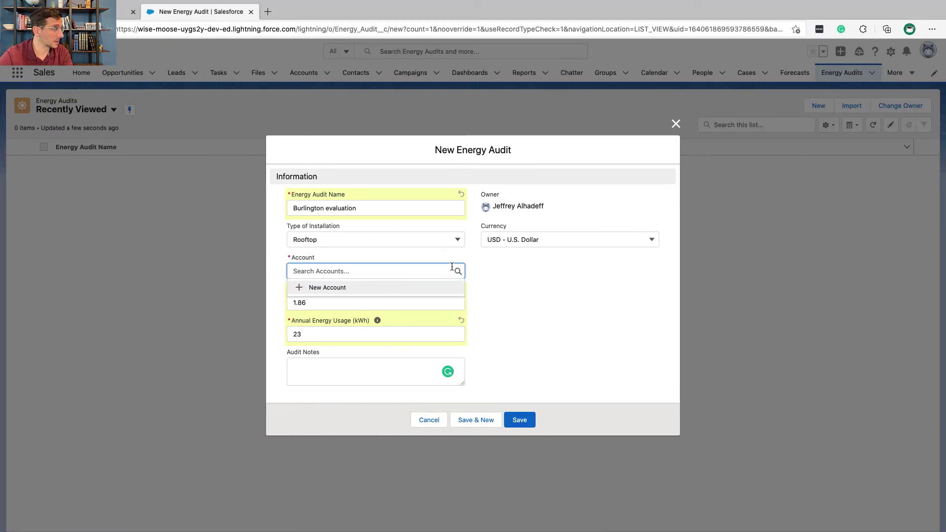
key(super+v)
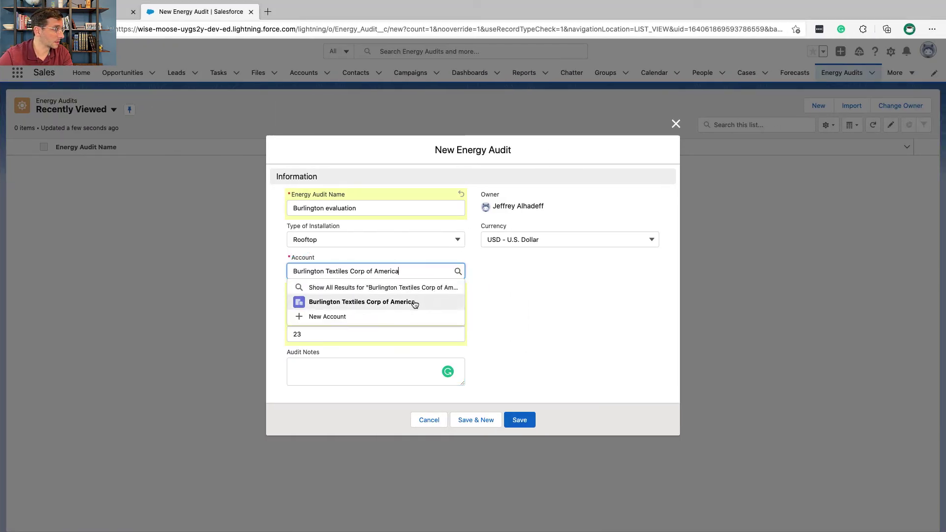
click(414, 302)
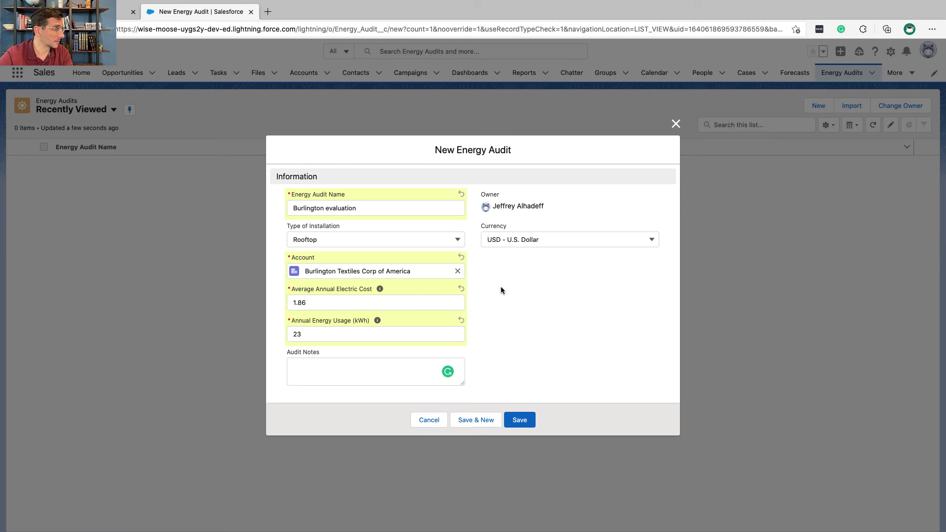
key(super+grave)
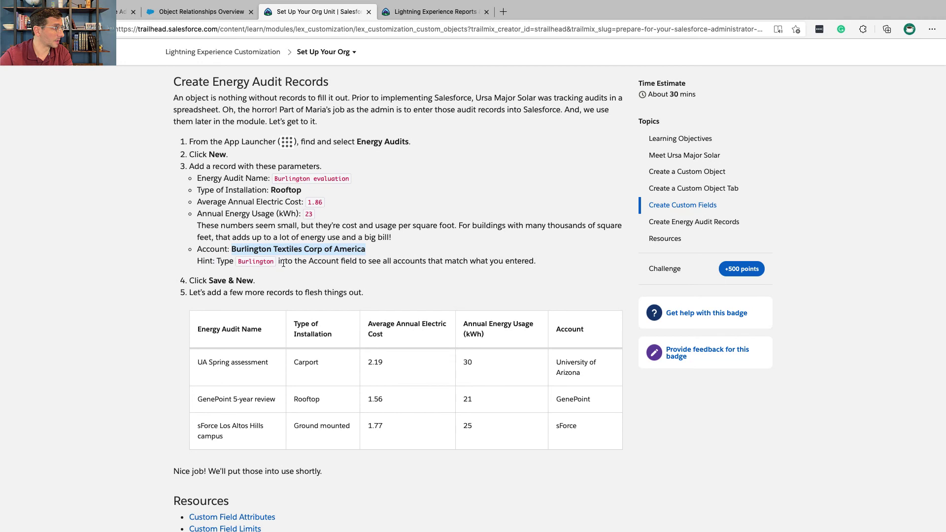
click(272, 262)
triple_click(268, 263)
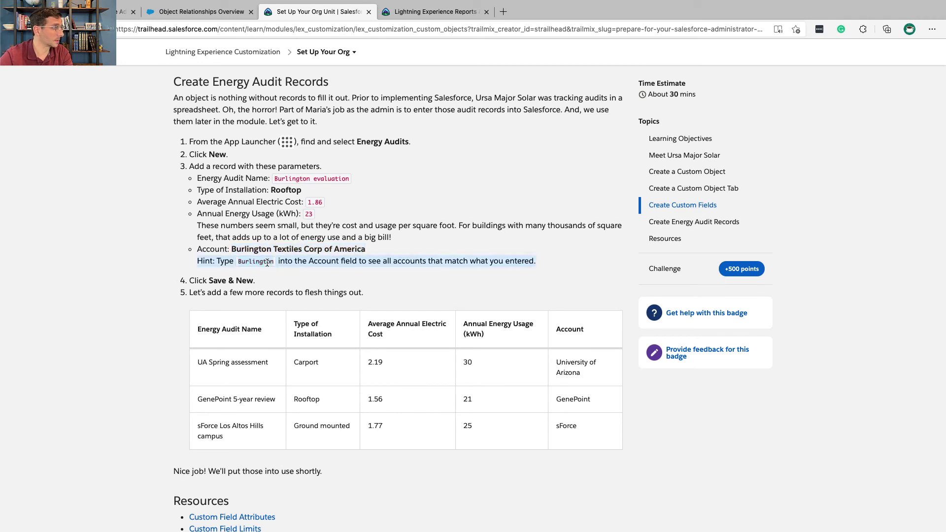
click(254, 277)
scroll(270, 293, down, 5)
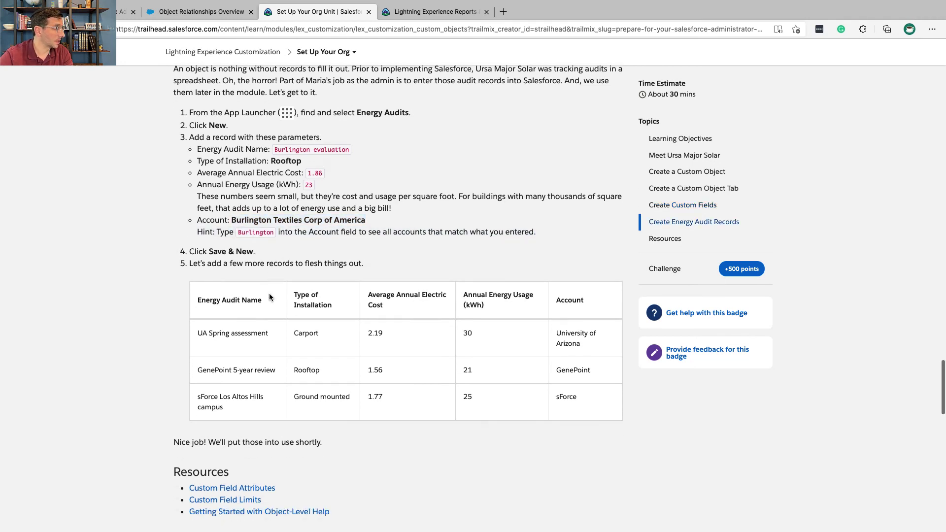
key(ctrl+Right)
mouse_move(471, 400)
mouse_down()
mouse_move(477, 446)
mouse_move(492, 411)
mouse_up()
click(486, 423)
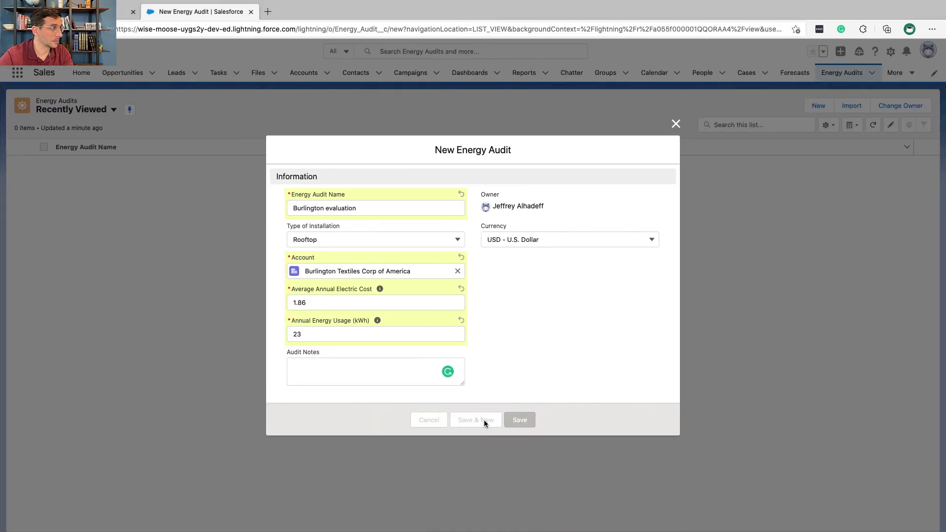
Add the UA Spring assessment record (Carport, 2.19, 30, University of Arizona) and the GenePoint 5-year review record (Rooftop, 1.56, 21, GenePoint).
key(ctrl+Left)
triple_click(268, 265)
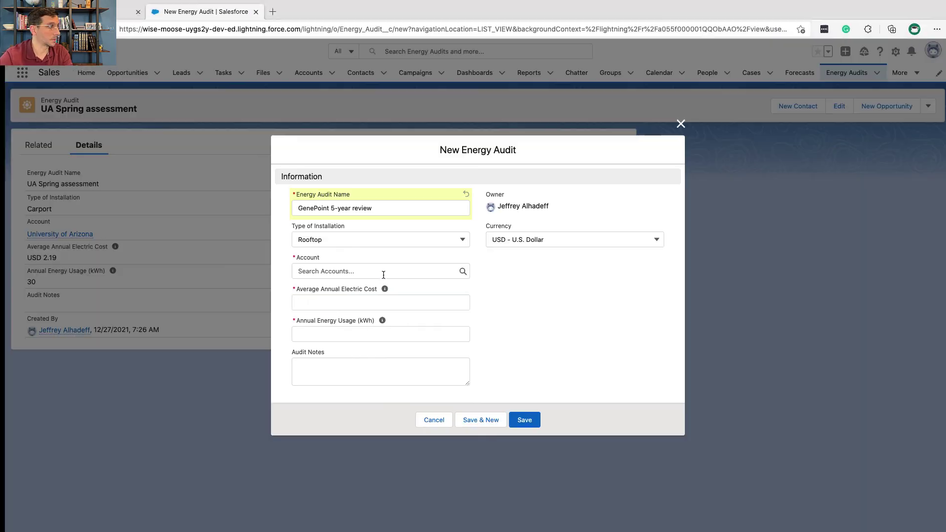
key(ctrl+Left)
double_click(573, 303)
Complete the sForce Los Altos Hills campus record with Ground mounted, cost 1.77, usage 25 and account sForce, and save it.
triple_click(192, 333)
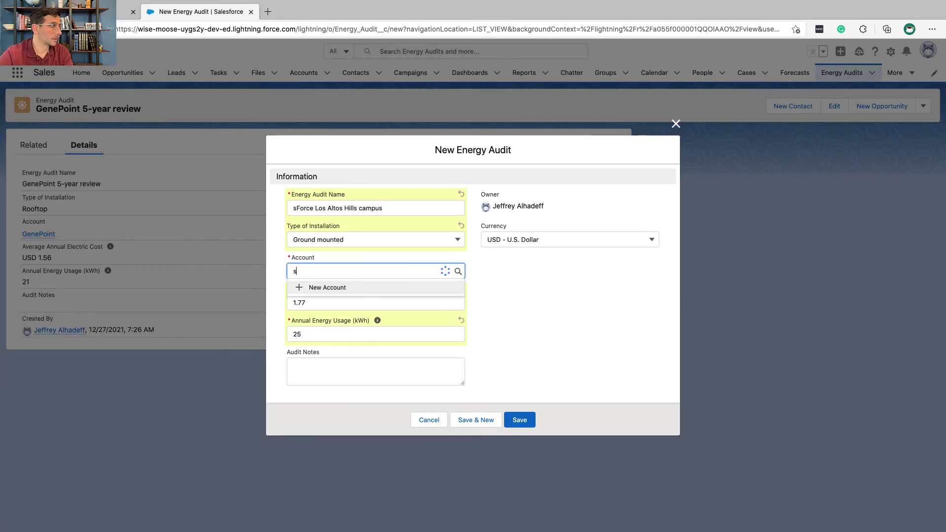
key(Down)
key(Return)
click(520, 417)
Open the Energy Audits list to review the created records, dismissing the Try Out the Compact Setting prompt.
key(ctrl+Left)
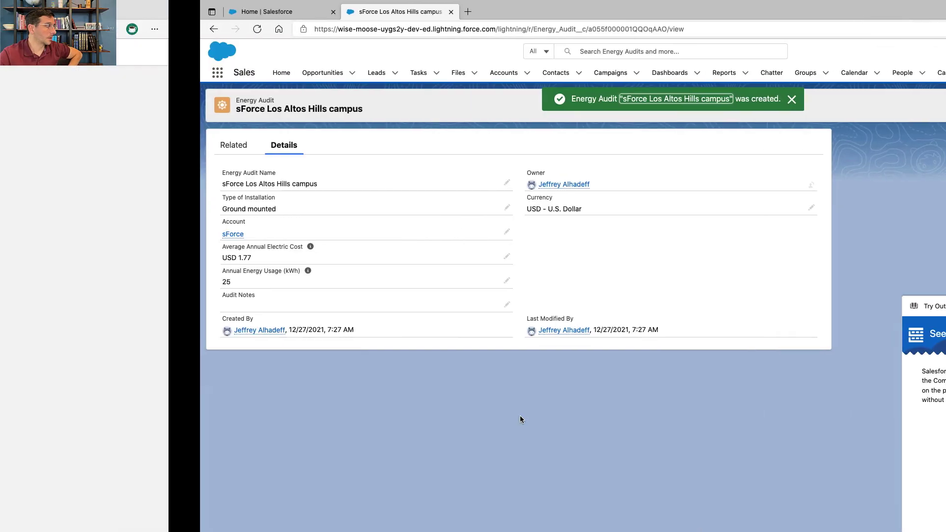
key(ctrl+Right)
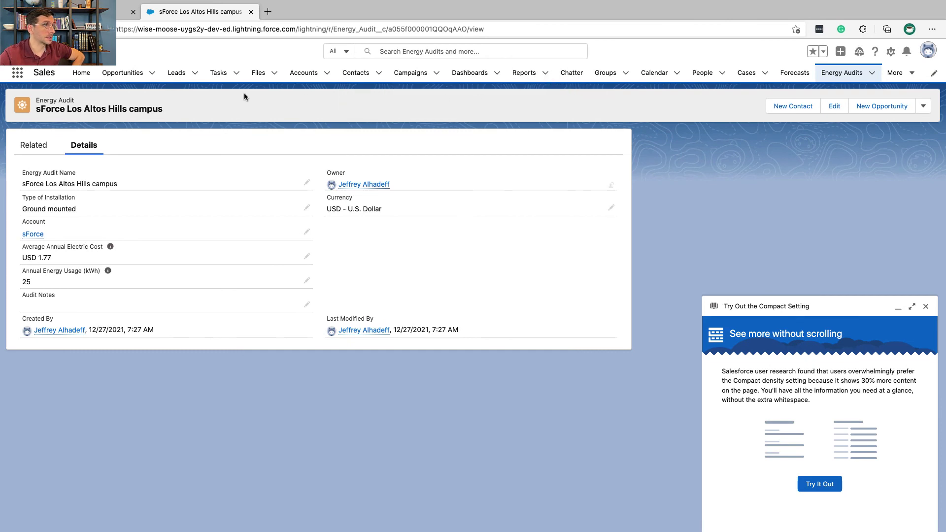
click(839, 76)
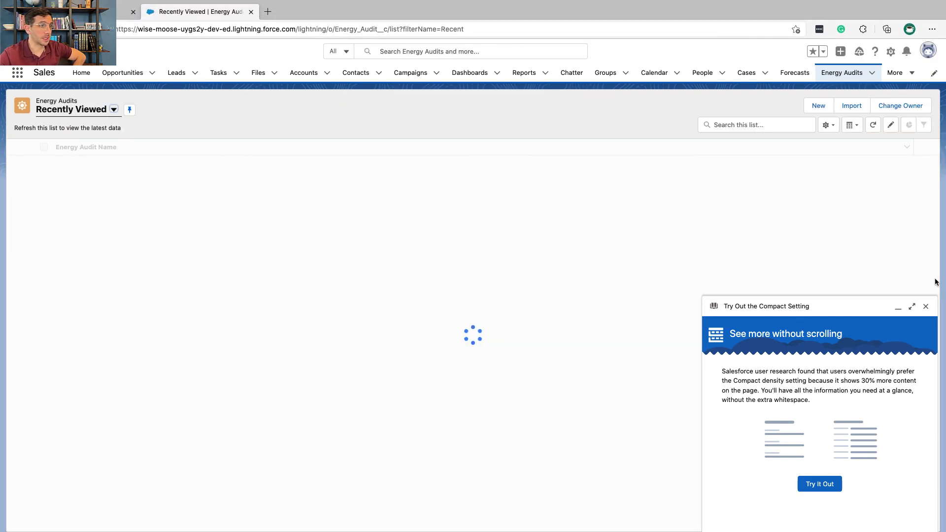
click(926, 307)
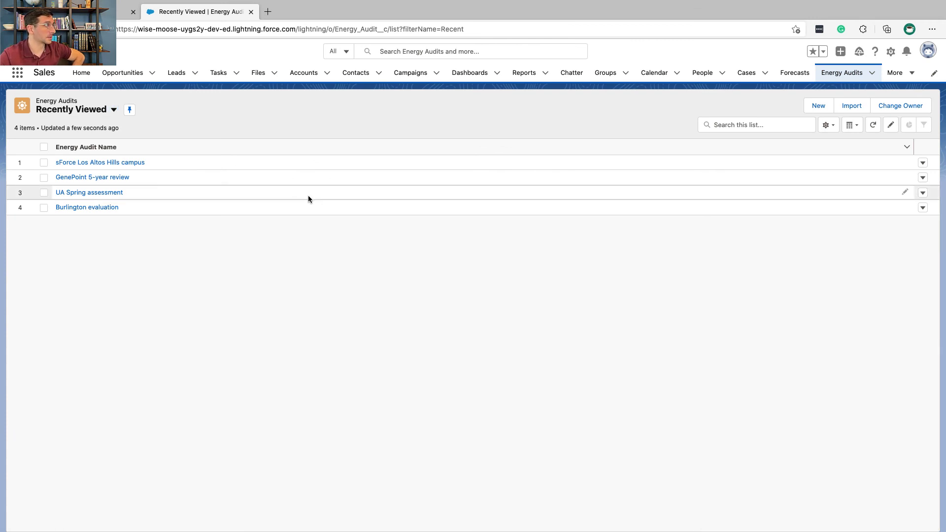
click(96, 113)
click(97, 113)
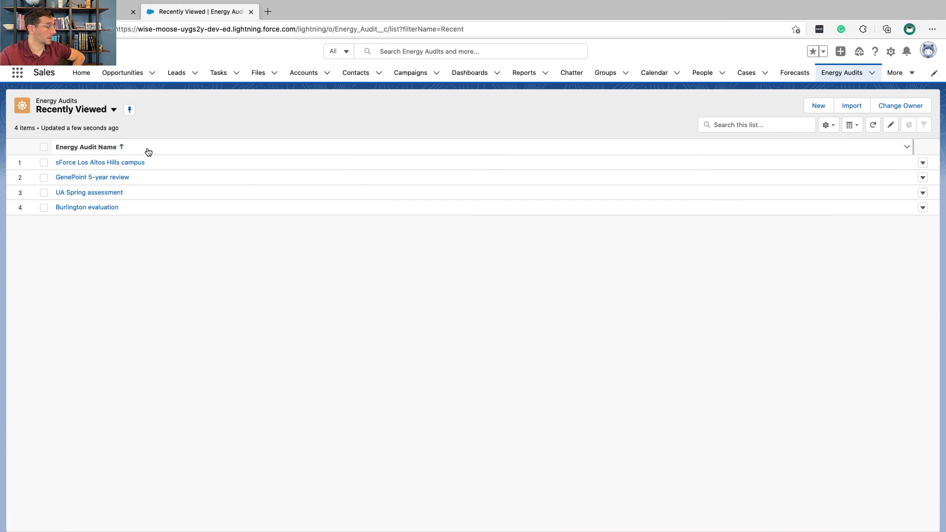
Compare the records with Trailhead's table, go over the Hands-on Challenge requirements, and submit the challenge check for 500 points.
key(ctrl+Left)
scroll(213, 250, down, 1)
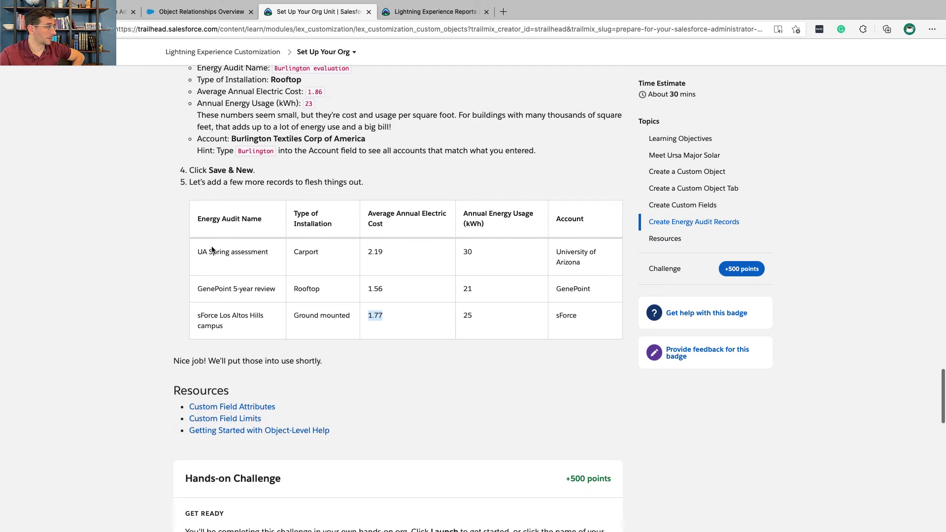
scroll(212, 246, up, 1)
key(ctrl+Right)
key(ctrl+Left)
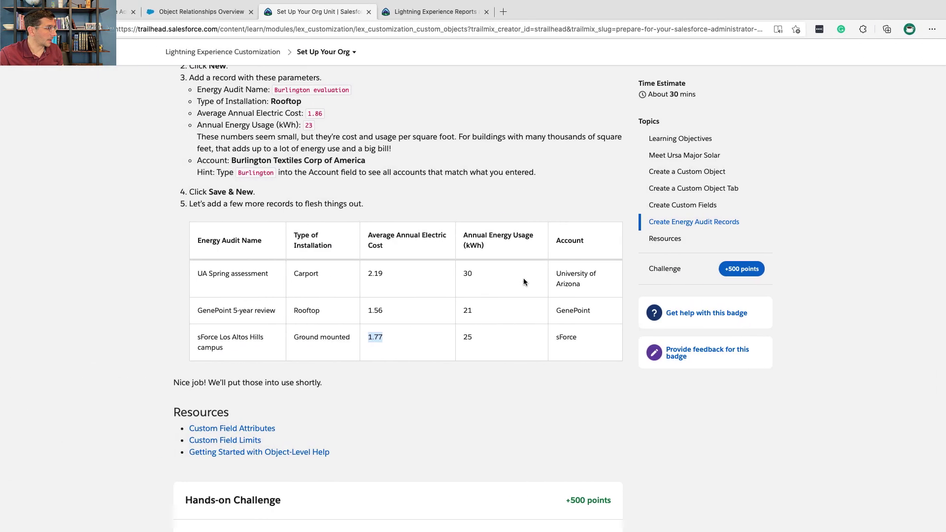
scroll(517, 285, down, 2)
scroll(510, 292, down, 15)
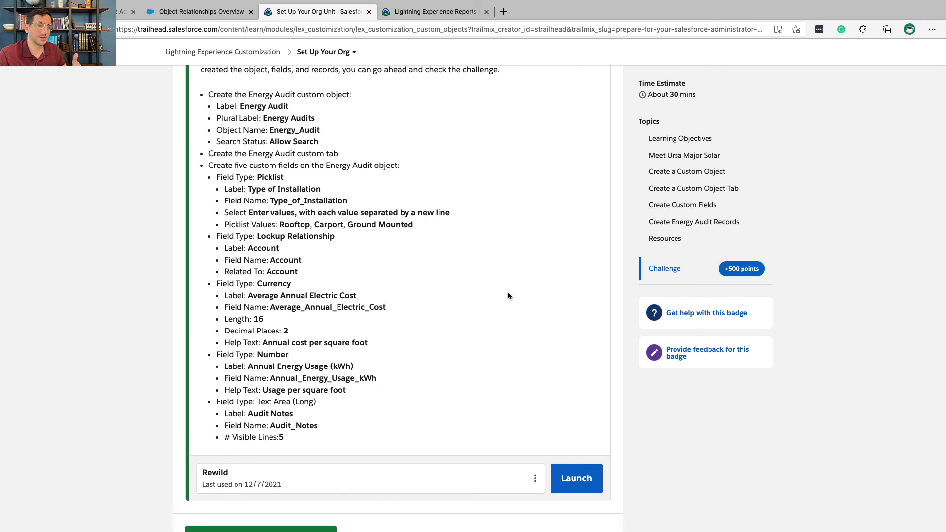
scroll(508, 292, down, 1)
scroll(508, 292, down, 2)
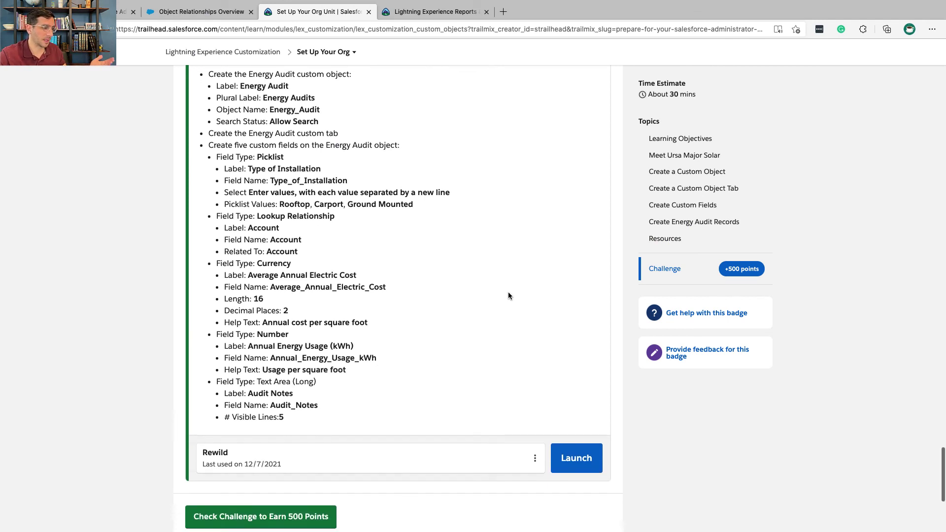
click(321, 468)
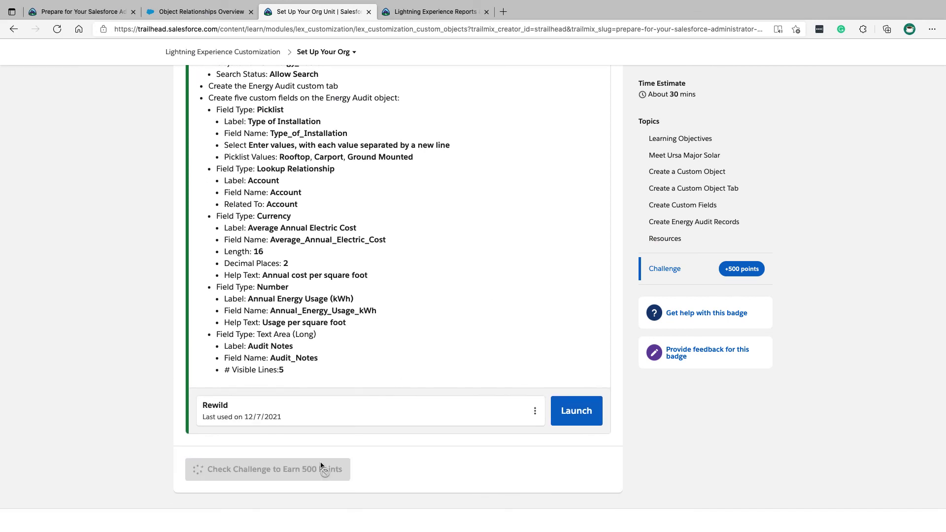